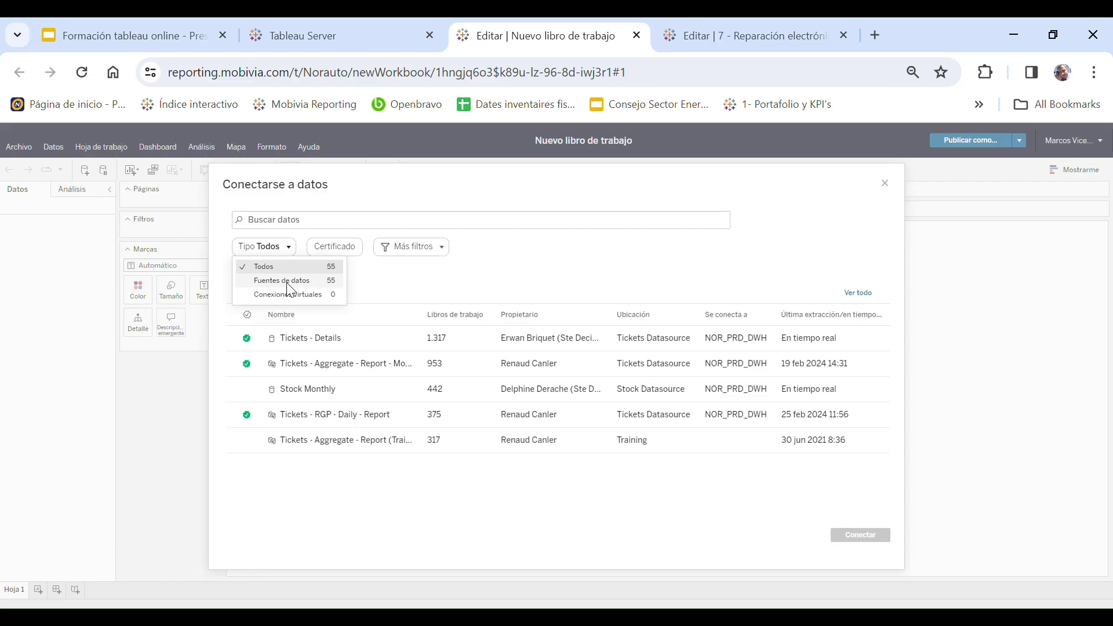
Connect the new workbook to the certified Tickets - Aggregate - Report data source located in Tickets Datasource
click(404, 286)
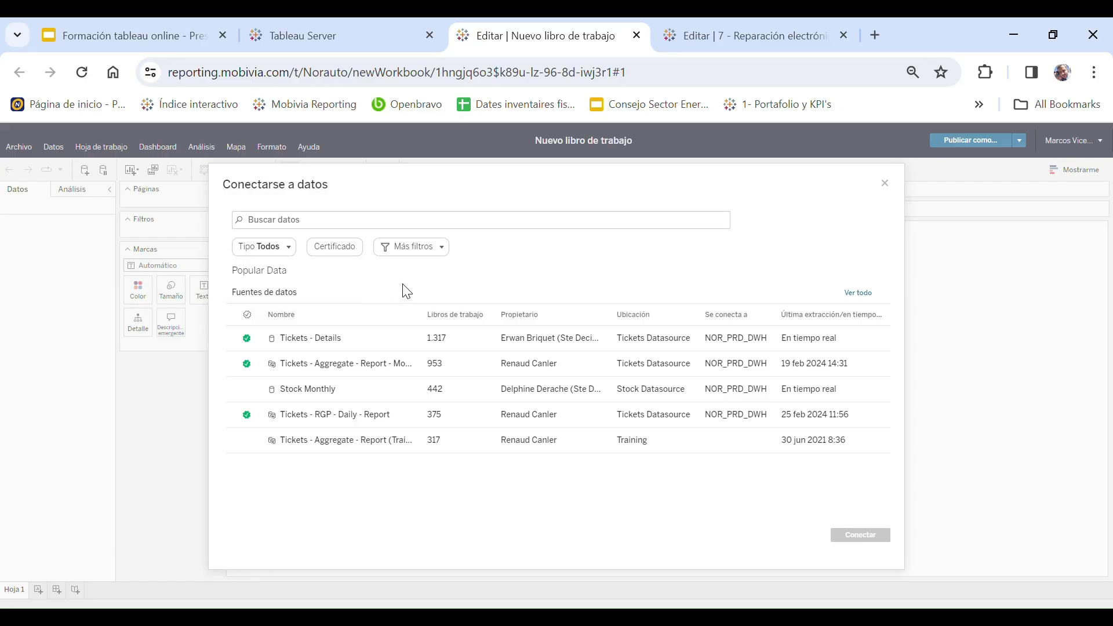
click(312, 365)
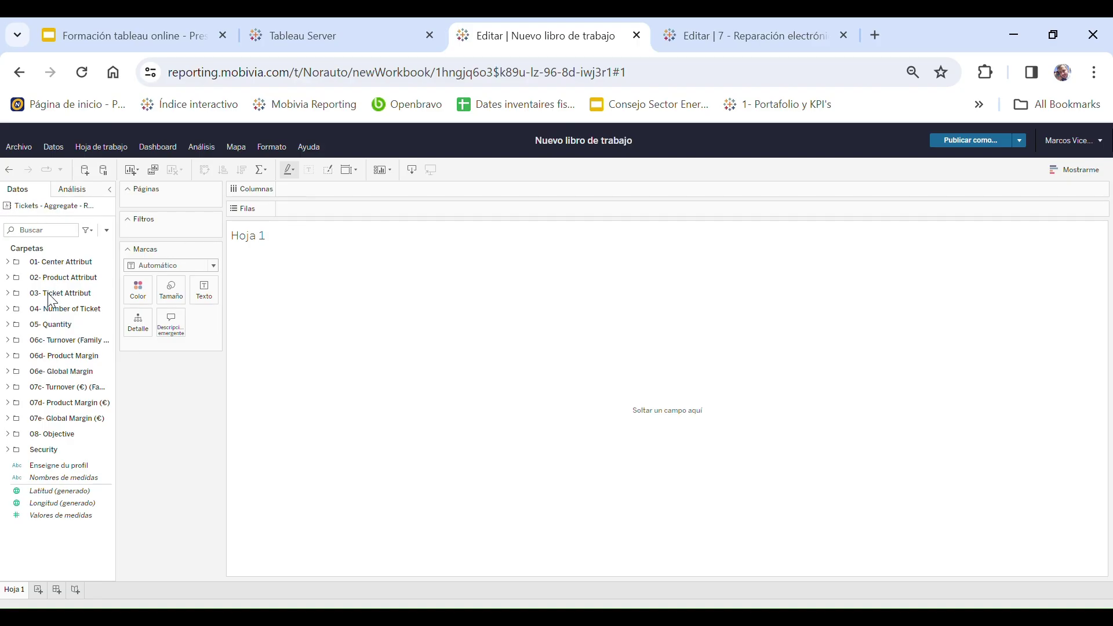
Connect the workbook to Stock Monthly as an additional data source
click(35, 492)
click(85, 171)
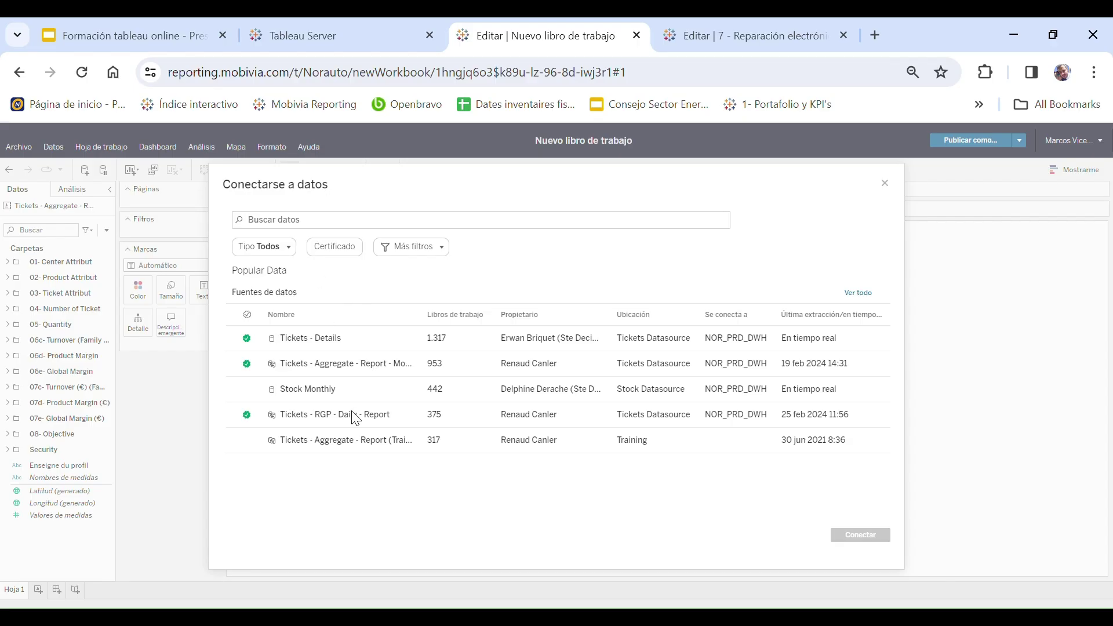
click(308, 388)
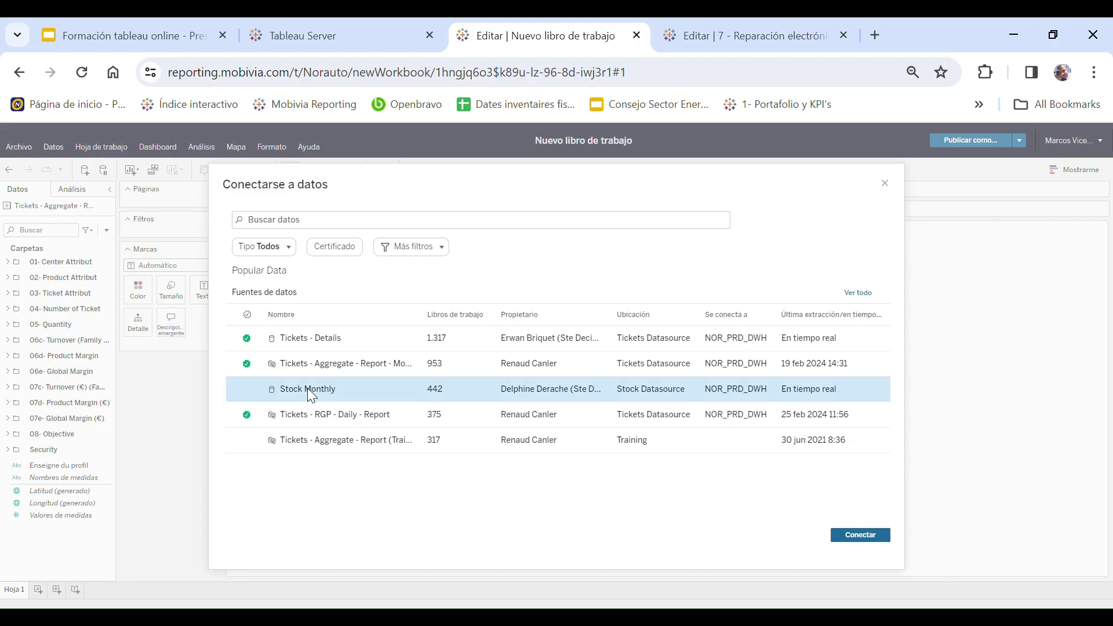
click(859, 535)
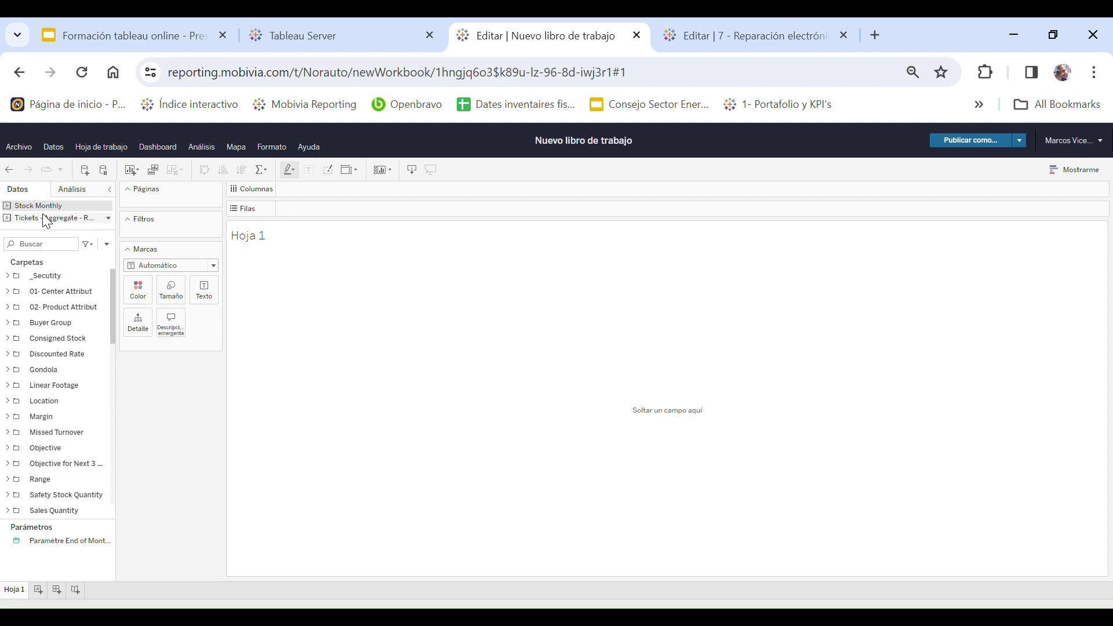
Alternate between the Tickets - Aggregate and Stock Monthly data sources to compare their field folders
click(41, 219)
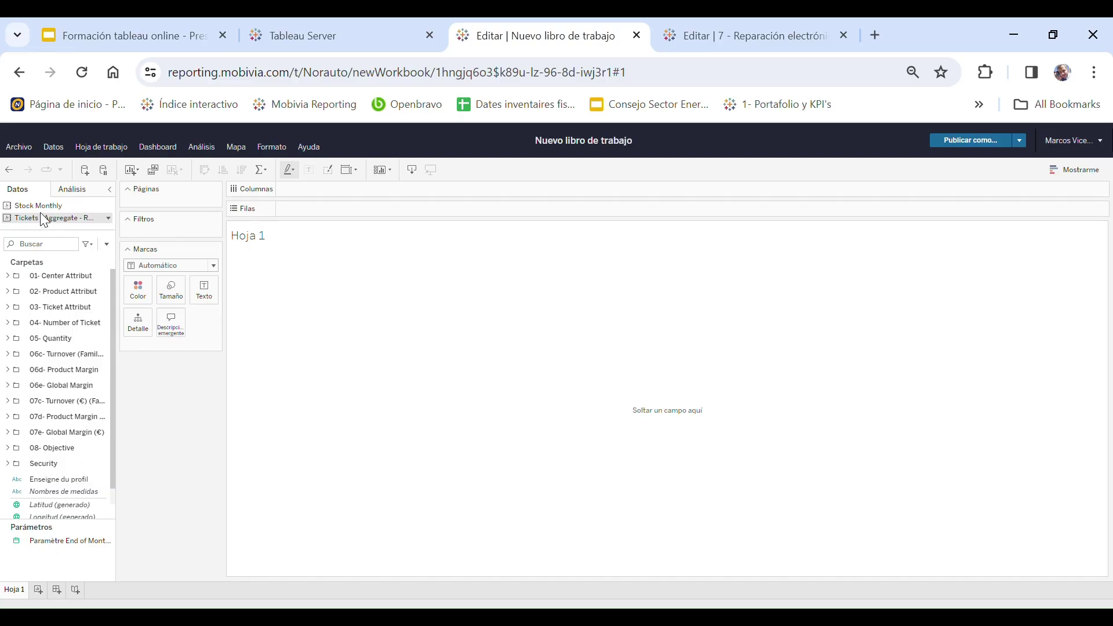
click(41, 207)
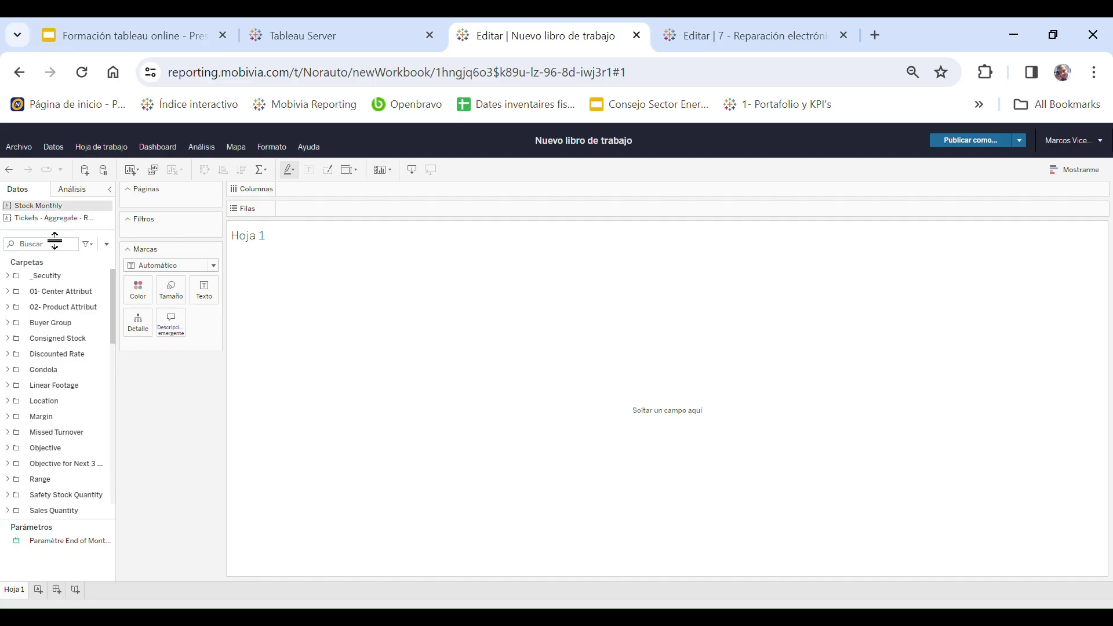
click(47, 221)
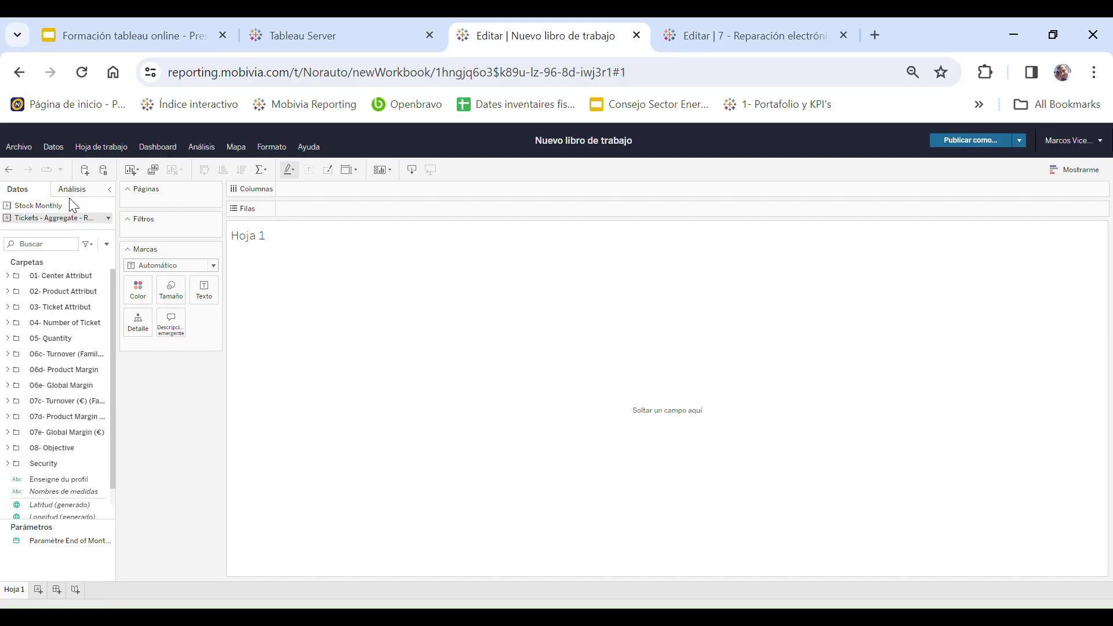
Review the database connection and icon slides in the Google Slides deck, and inspect the data sources in the 7 - Reparación electrónica workbook
click(145, 47)
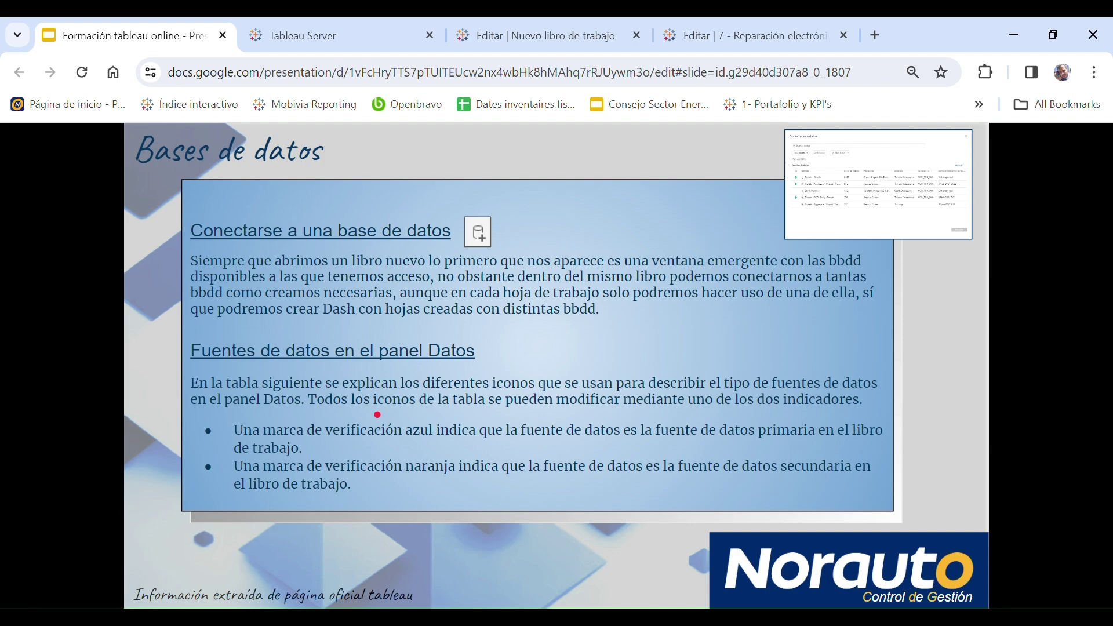
key(Right)
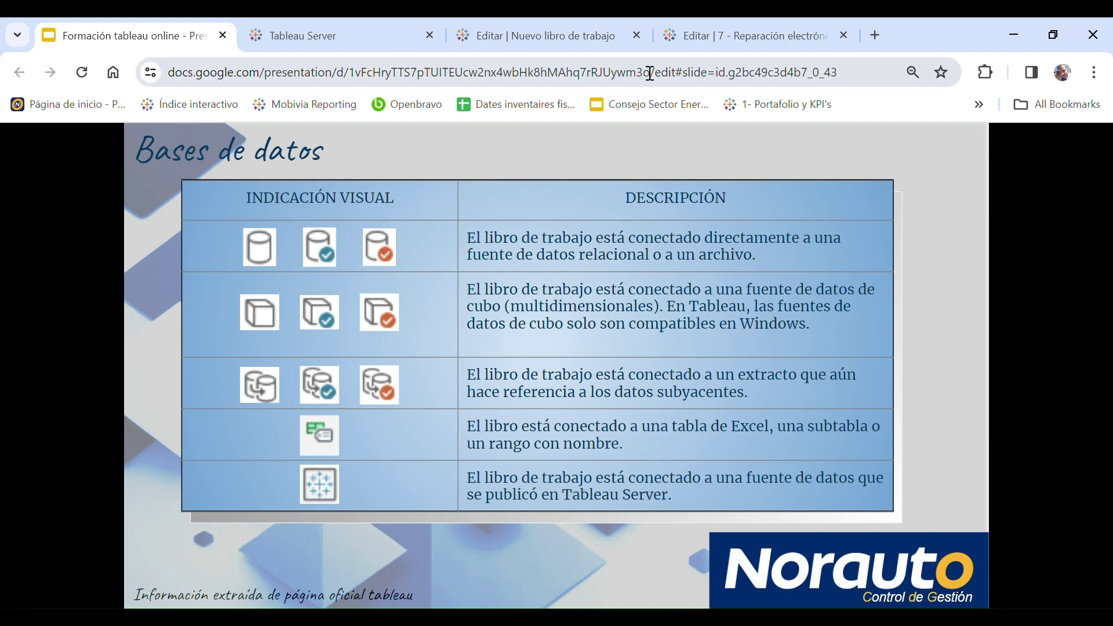
click(714, 36)
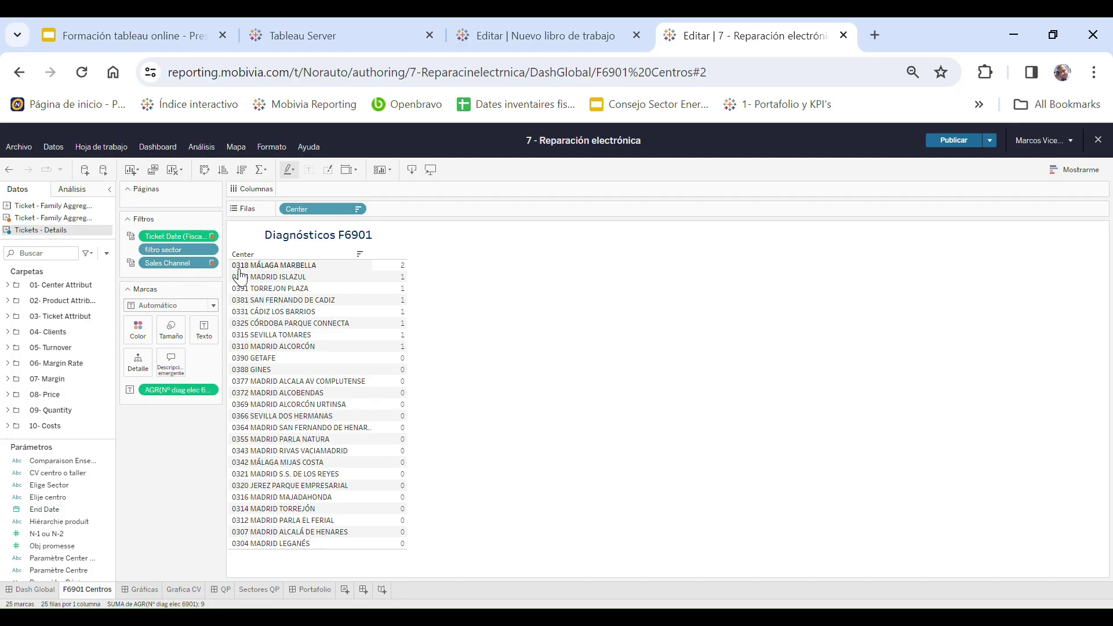
mouse_move(394, 270)
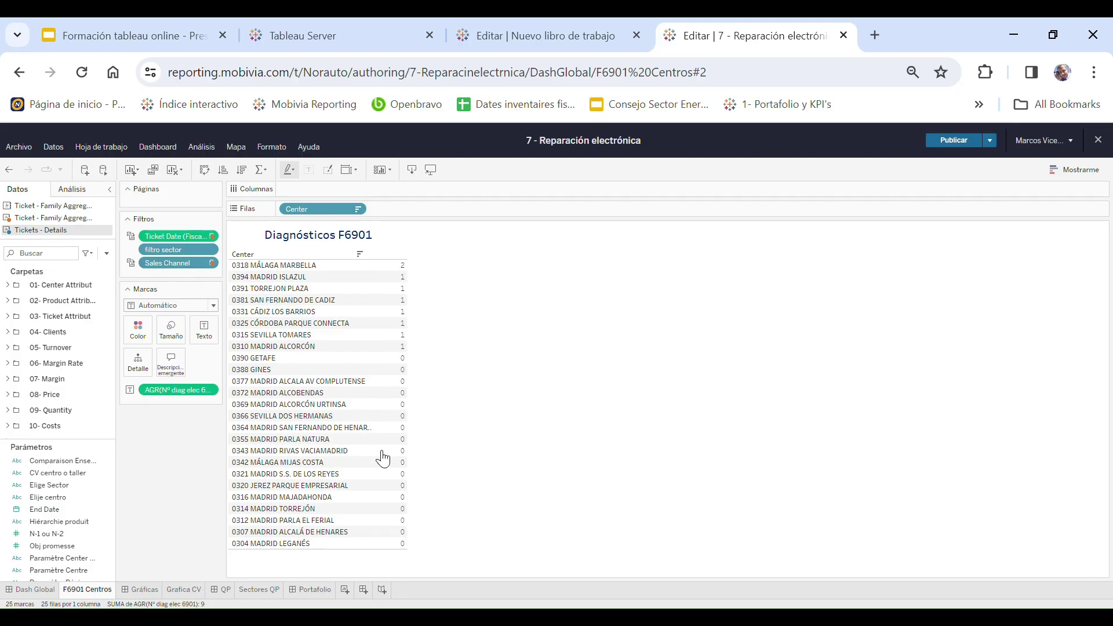
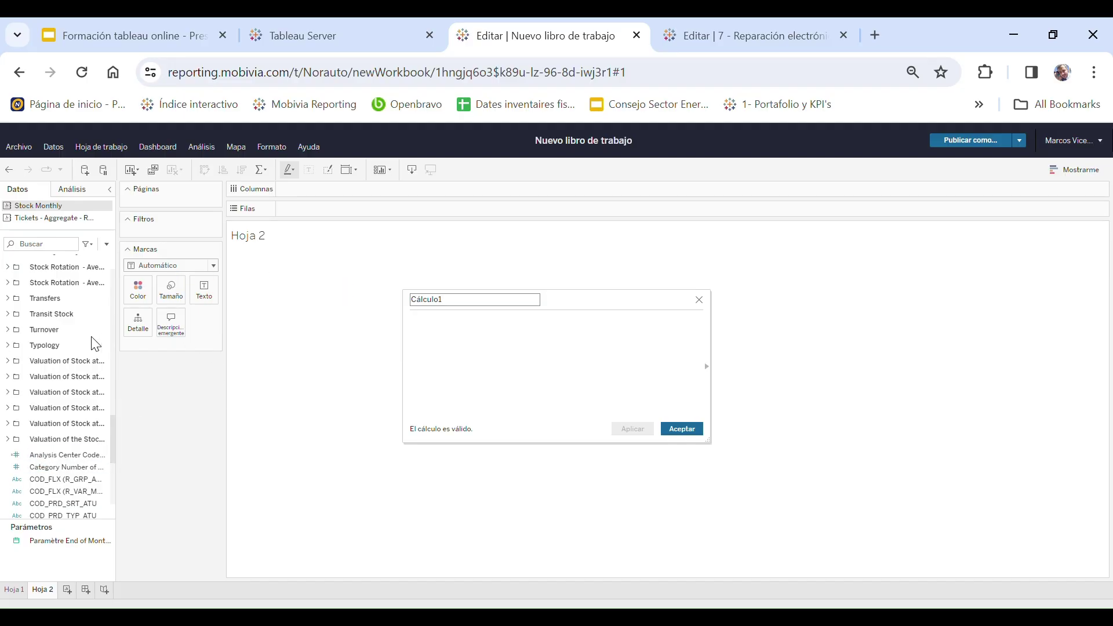
Insert Transit Stock Quantity from the Transit Stock folder into the open calculation, and consult the Google Slides table of field color codes
click(7, 314)
click(53, 335)
drag(53, 336, 485, 347)
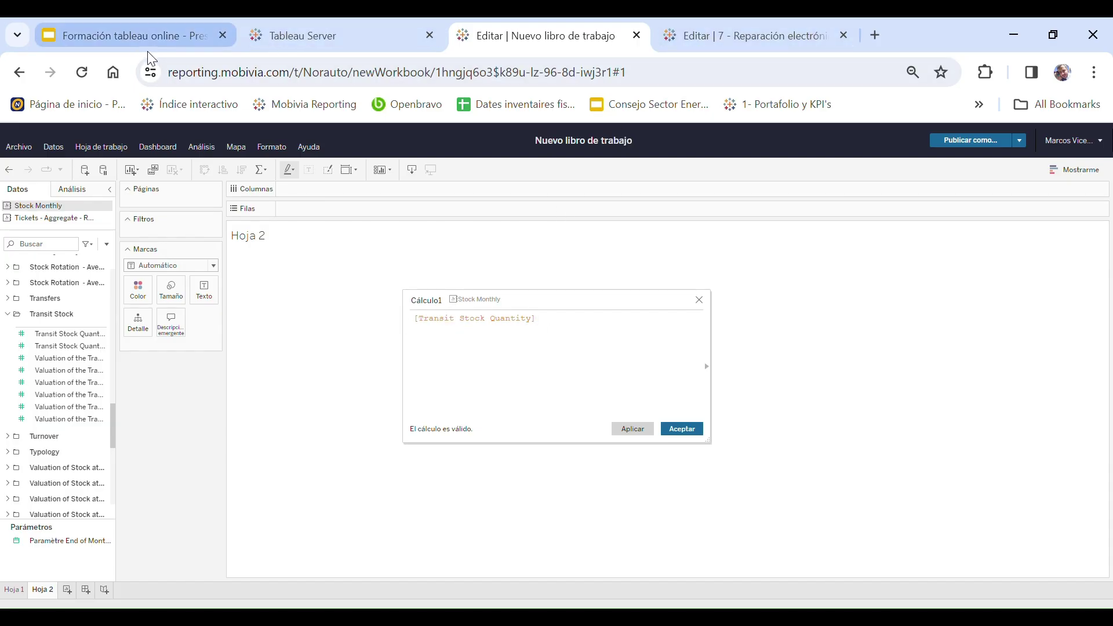
click(132, 37)
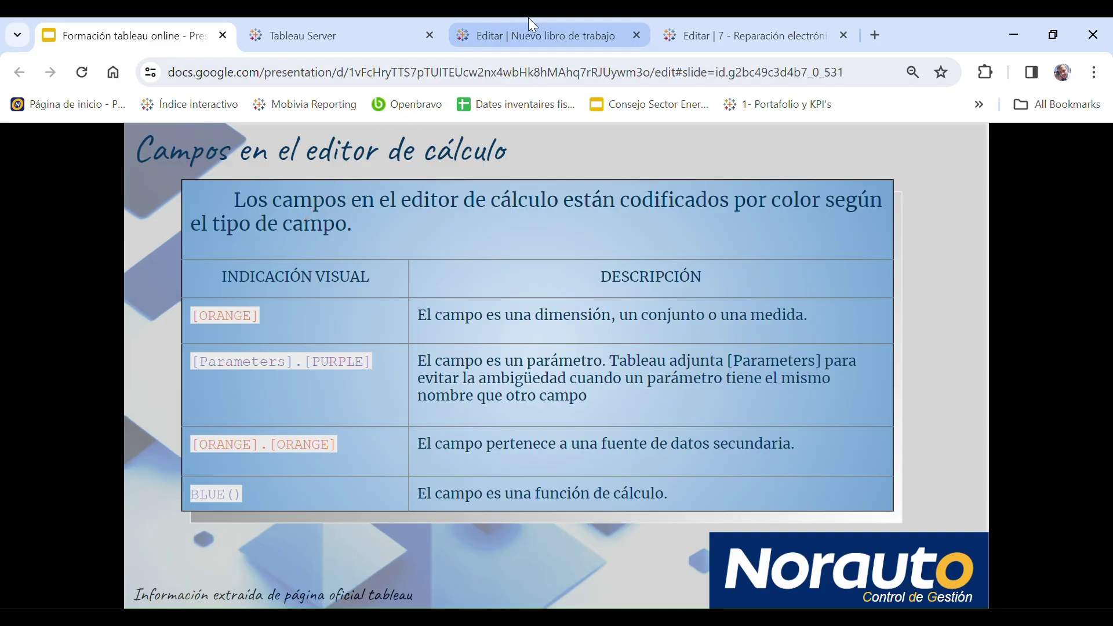
click(546, 29)
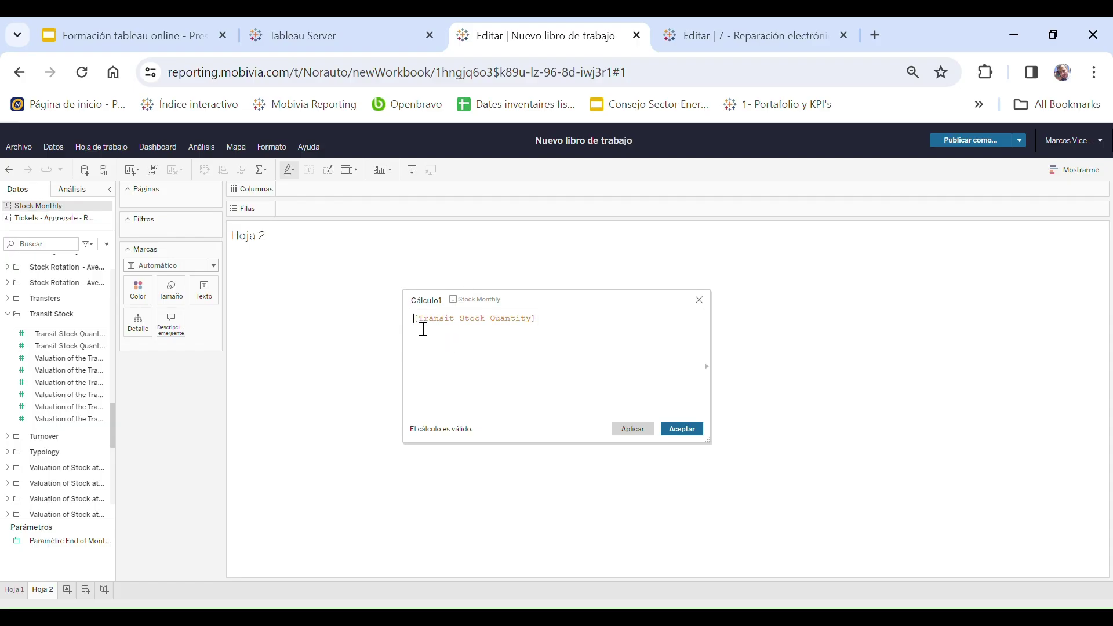
Wrap the Transit Stock Quantity field in a SUM function, and close the calculation editor without saving
text(sum ()
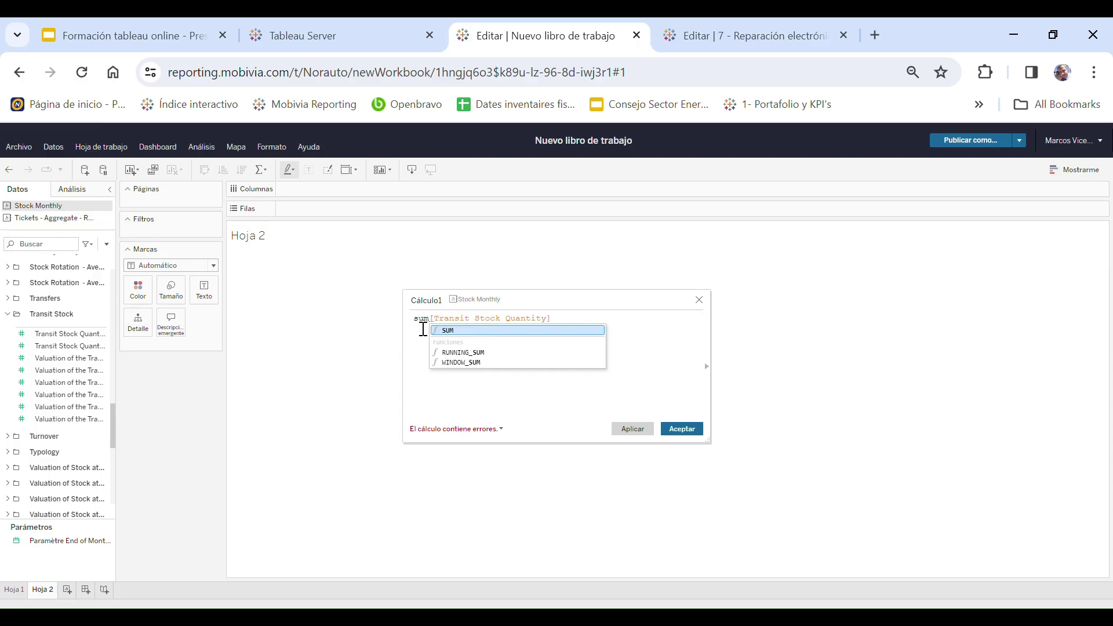
text())
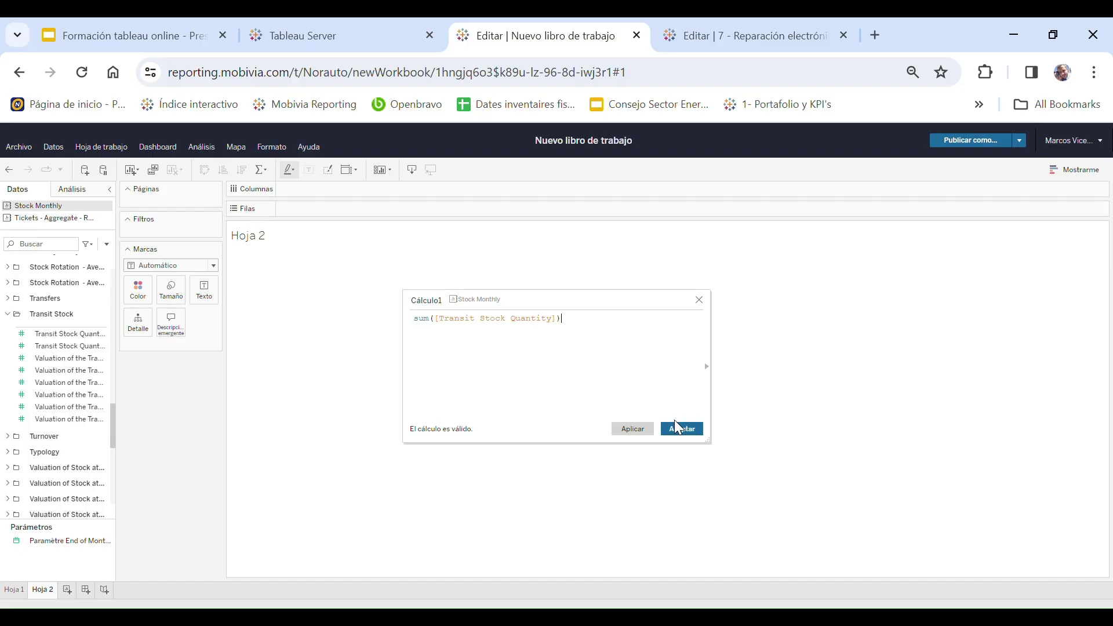
click(699, 300)
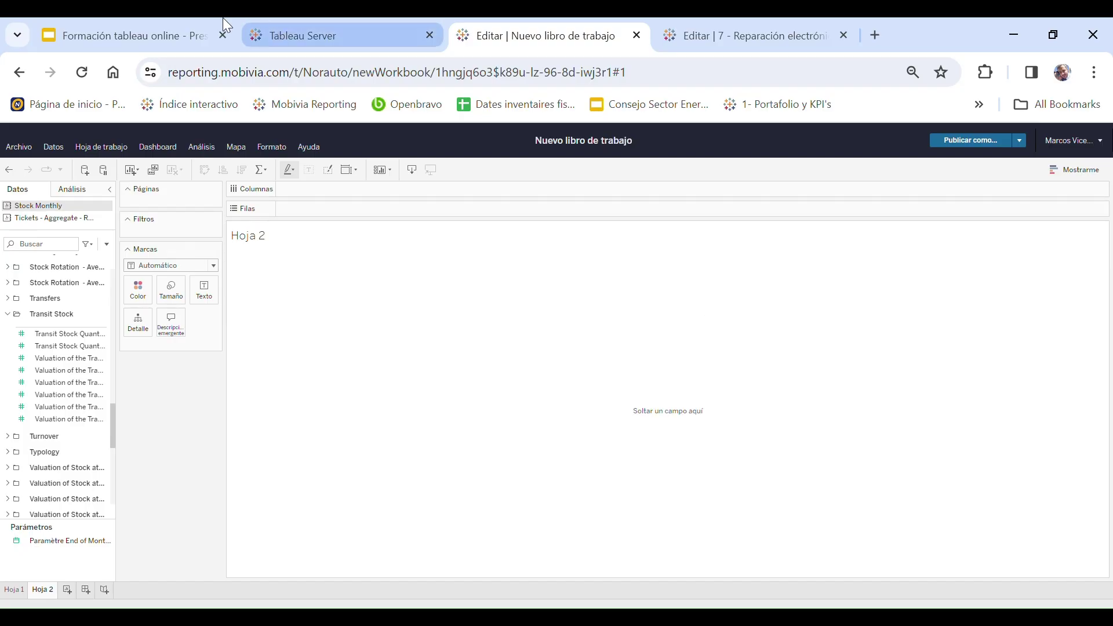
Switch to the Google Slides deck and review the workbook zone slides through the explanation of the Páginas shelf
click(133, 33)
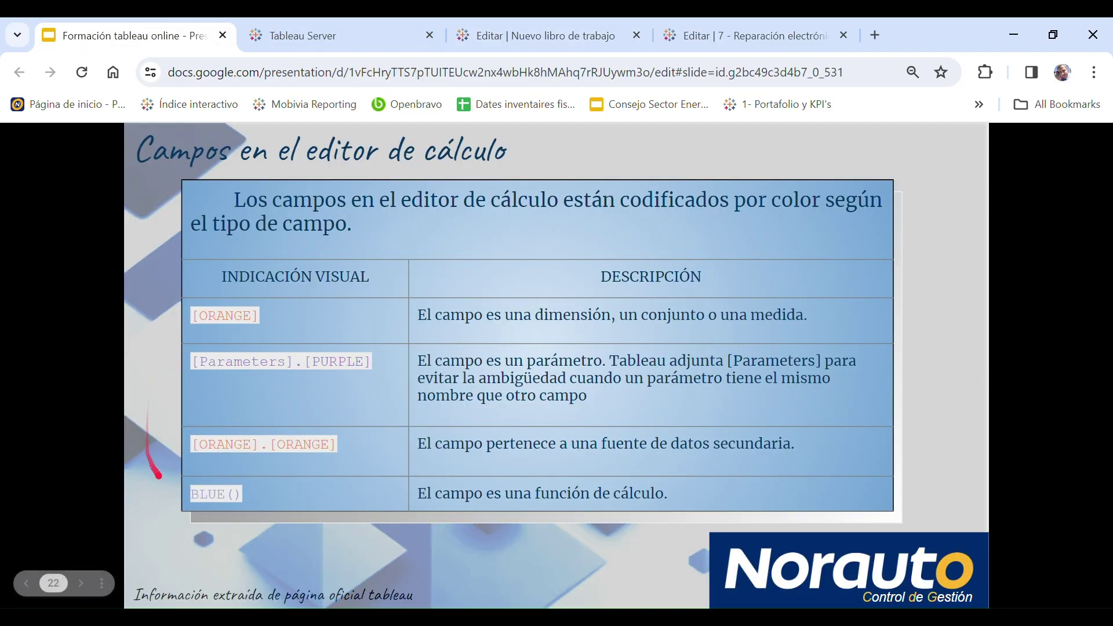
click(166, 537)
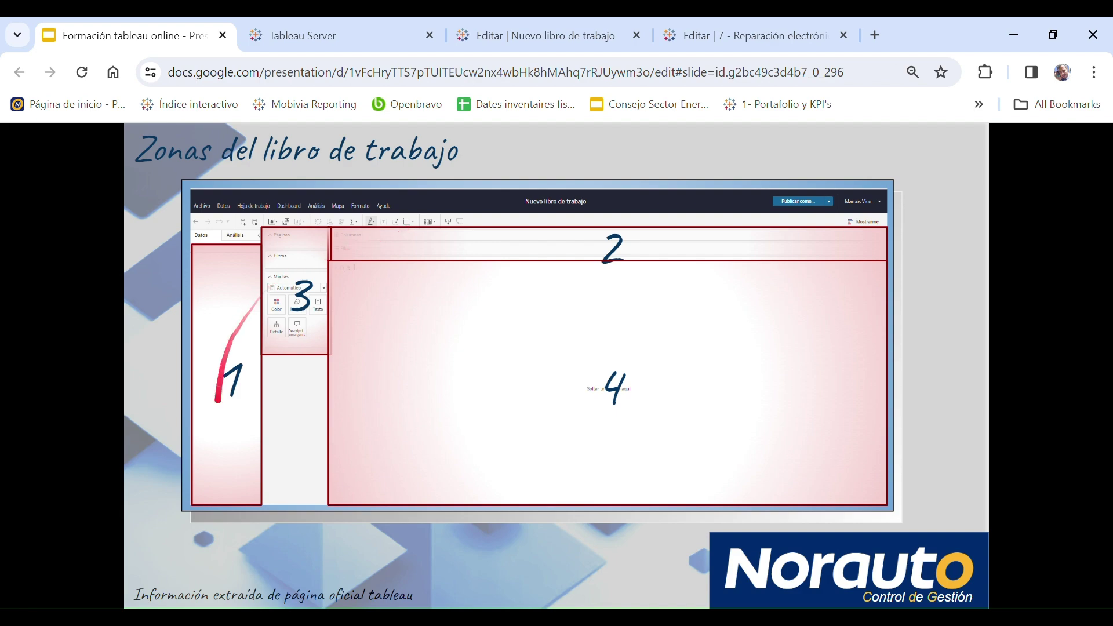
key(Right)
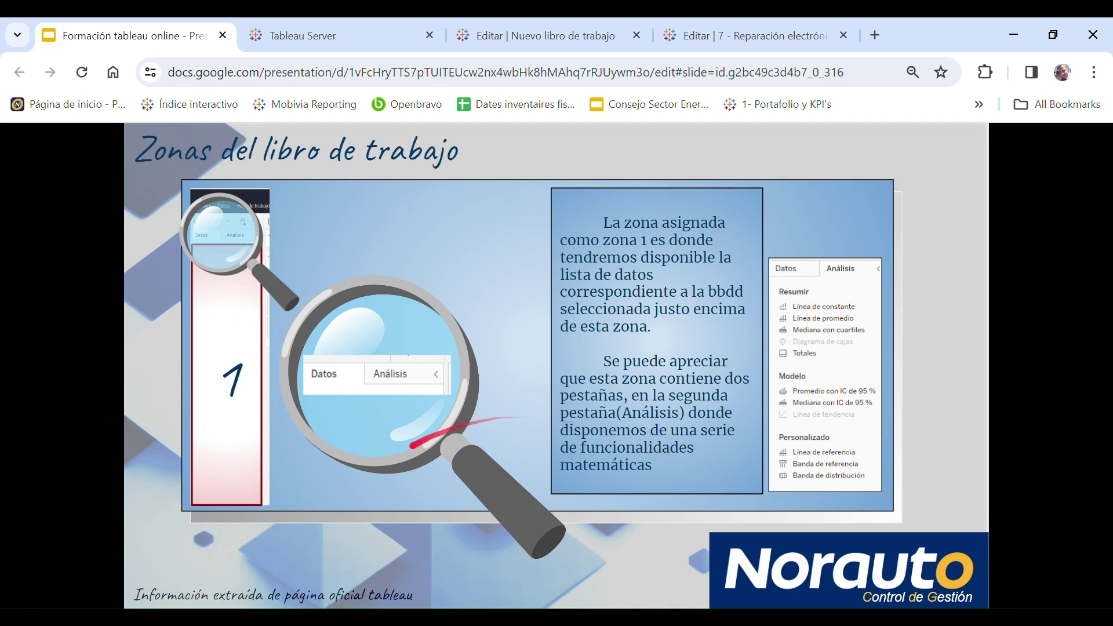
click(271, 533)
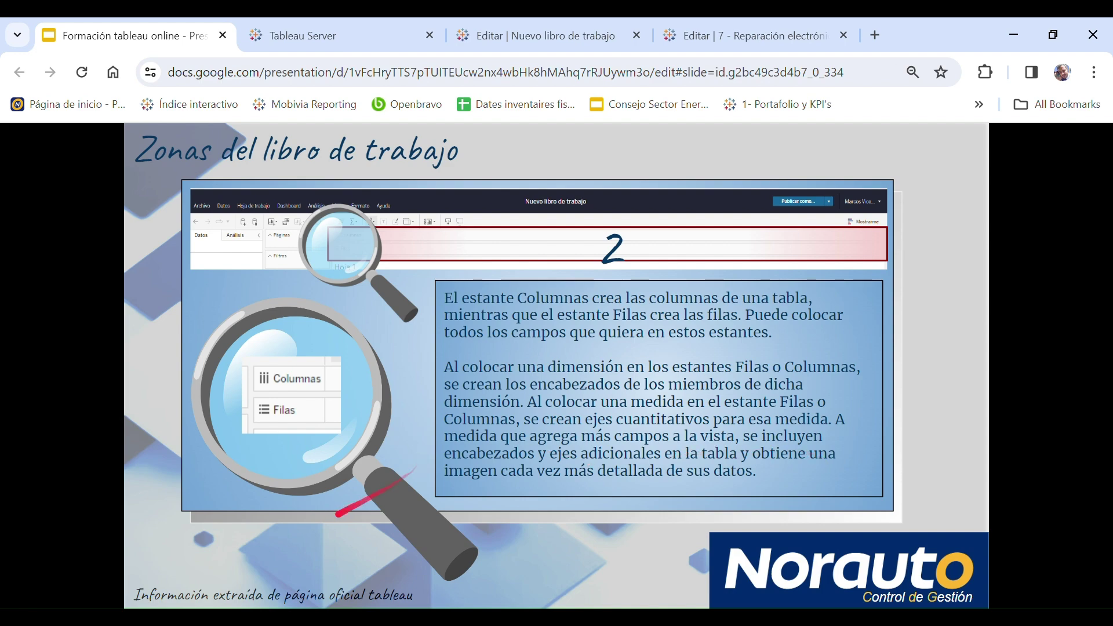
click(308, 541)
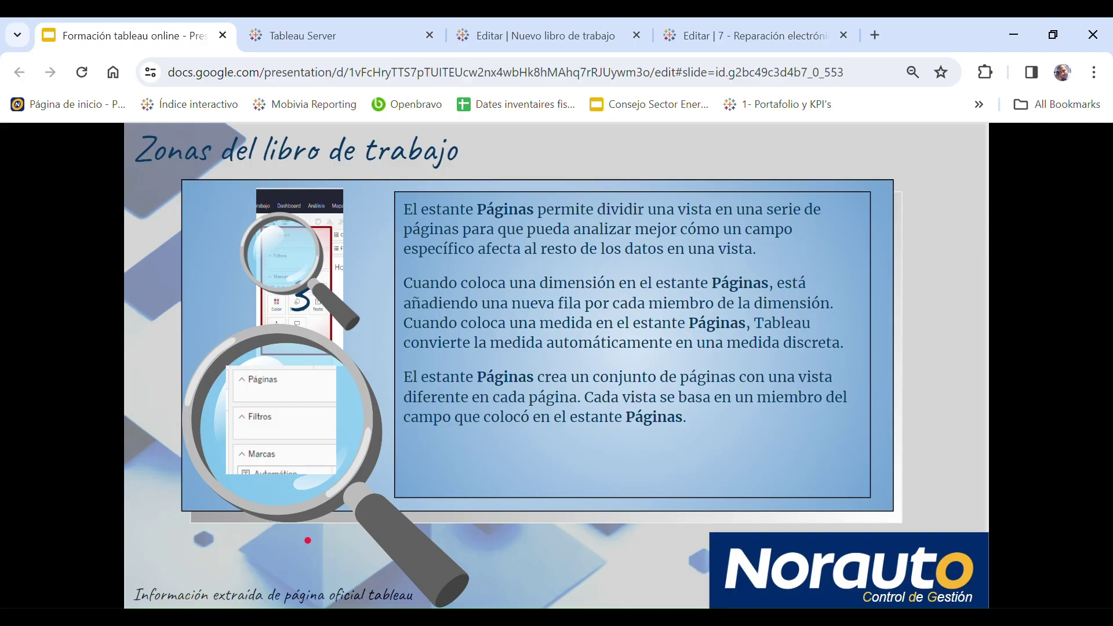
Return to the new Tableau workbook, select the Tickets - Aggregate data source and expand its 01- Center Attribut folder
click(516, 35)
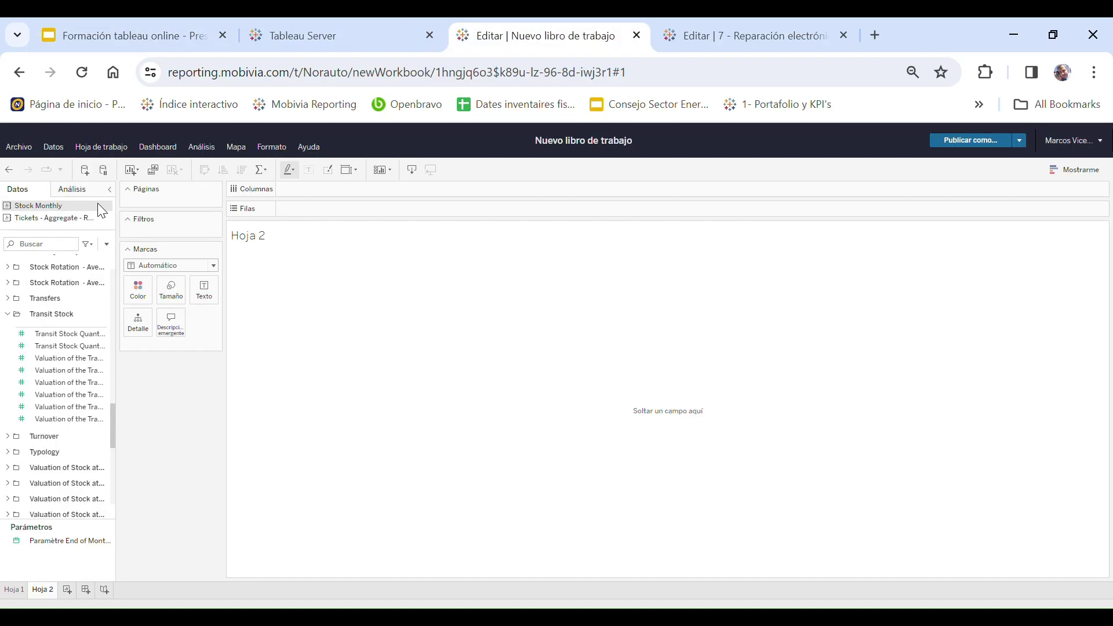
scroll(58, 297, up, 5)
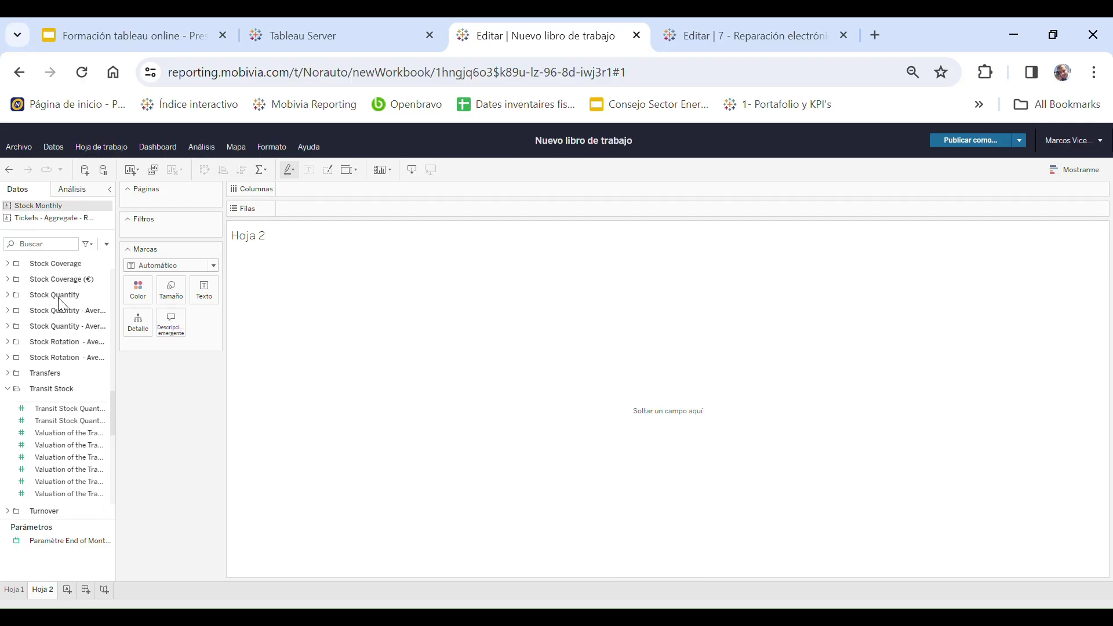
scroll(58, 298, up, 10)
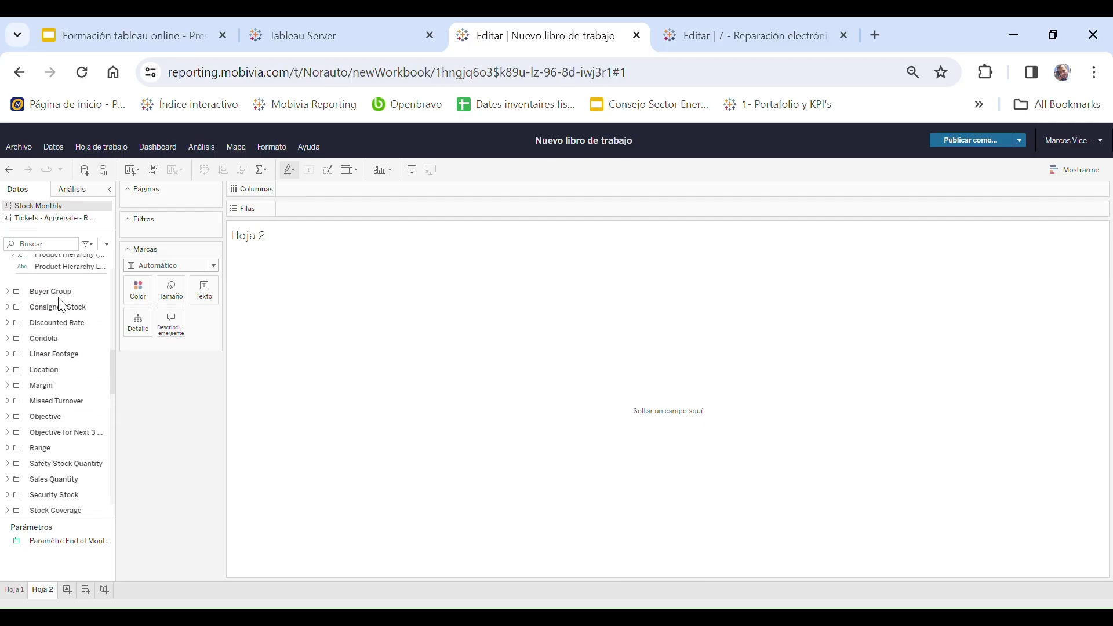
scroll(58, 298, up, 4)
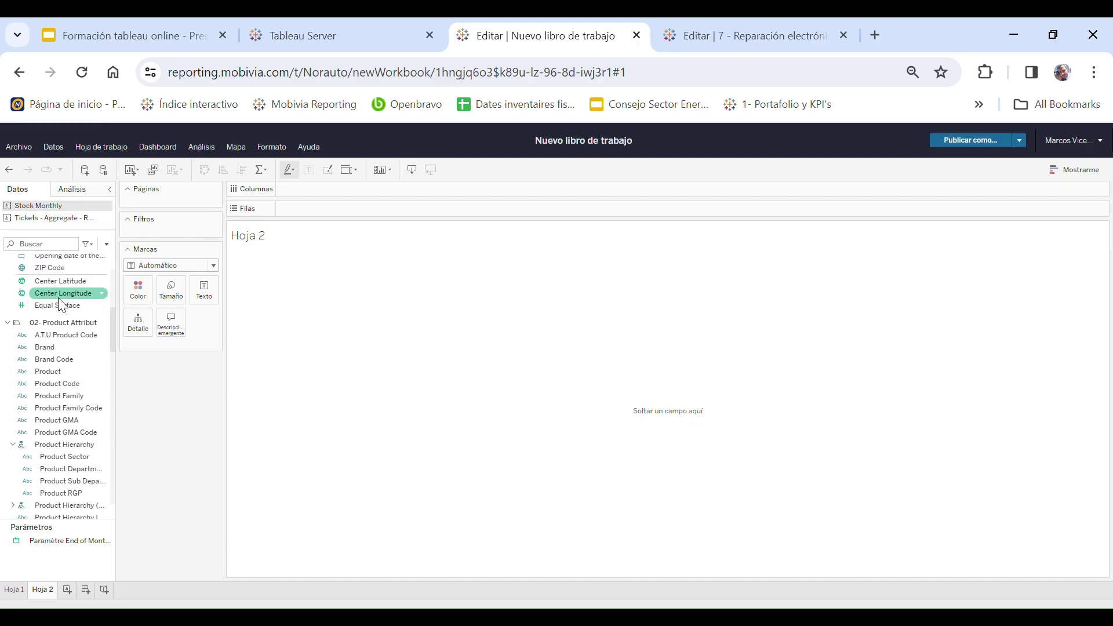
click(59, 221)
click(8, 258)
scroll(50, 297, up, 5)
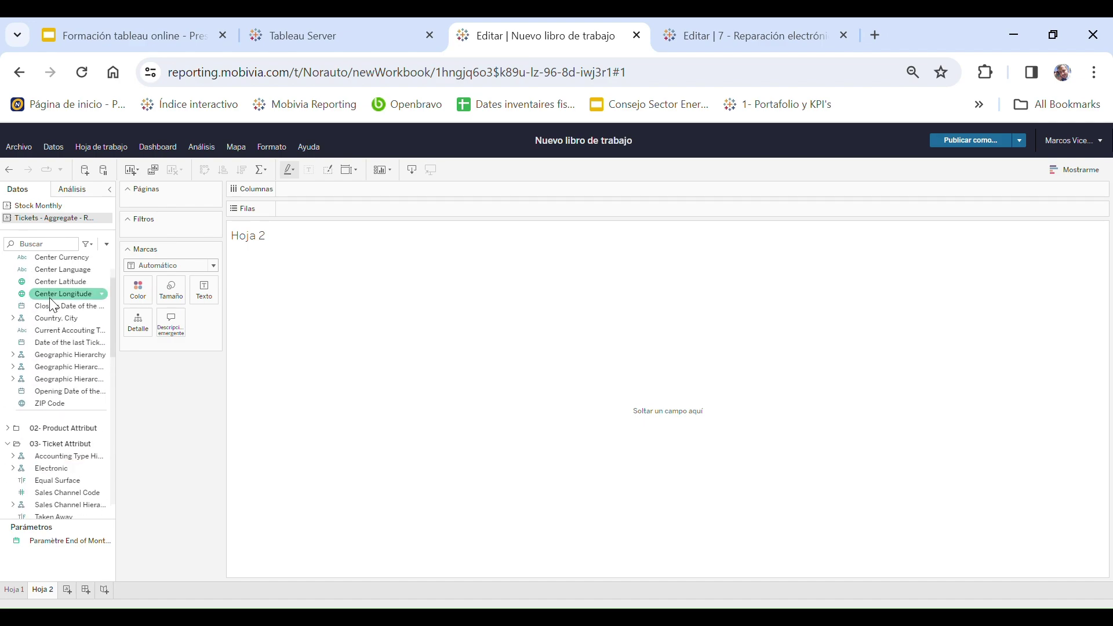
scroll(50, 299, up, 2)
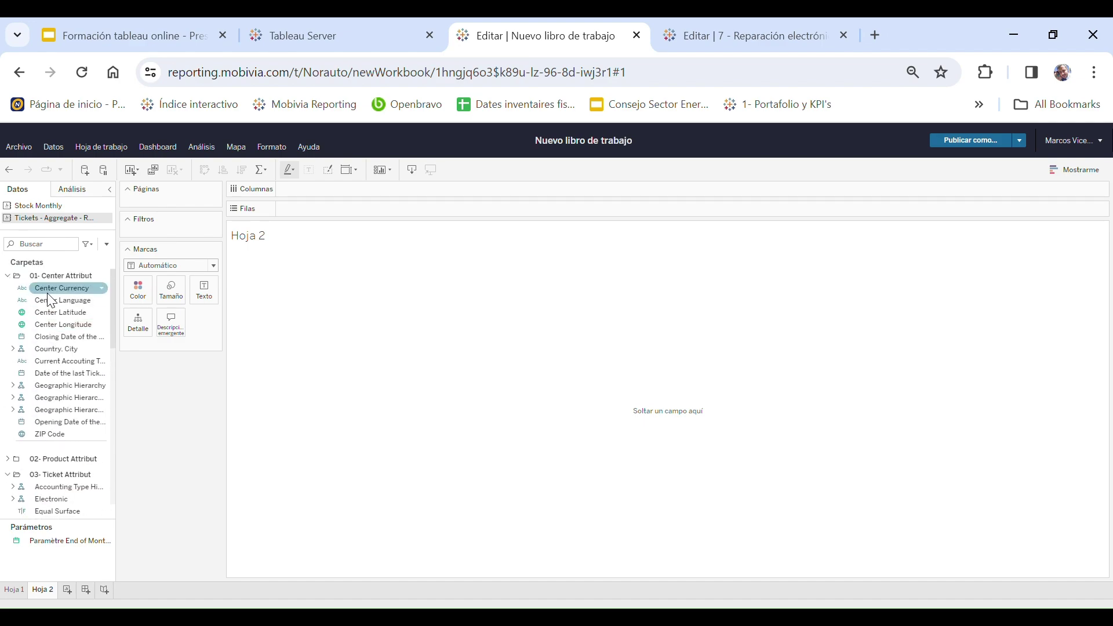
Expand Geographic Hierarchy and place its Center dimension on the Columns shelf of Hoja 2
click(13, 386)
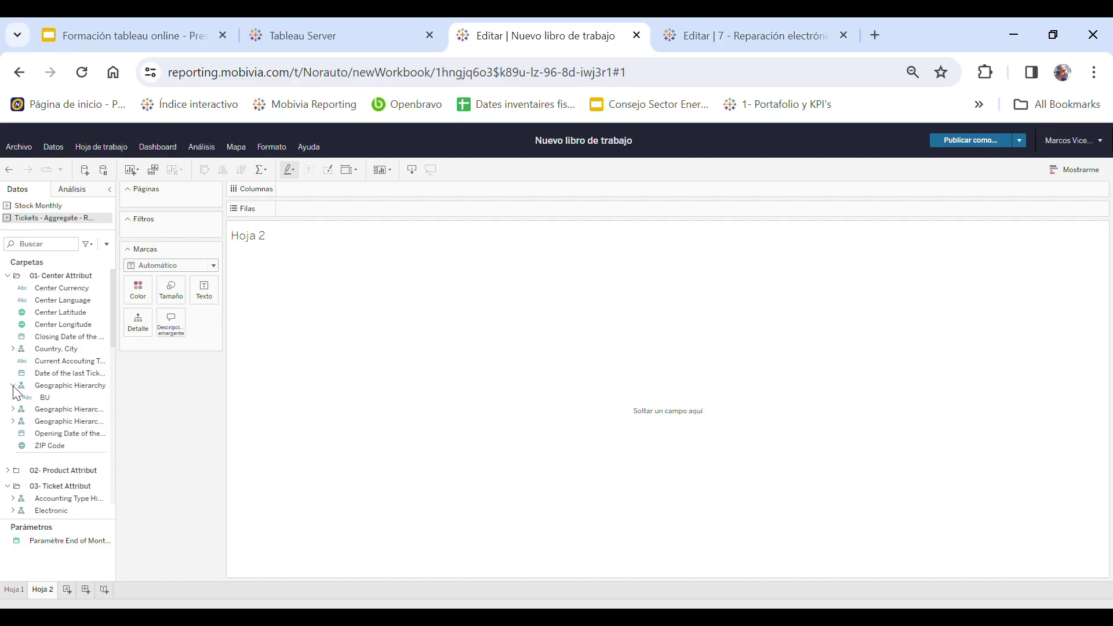
click(58, 435)
drag(60, 432, 326, 196)
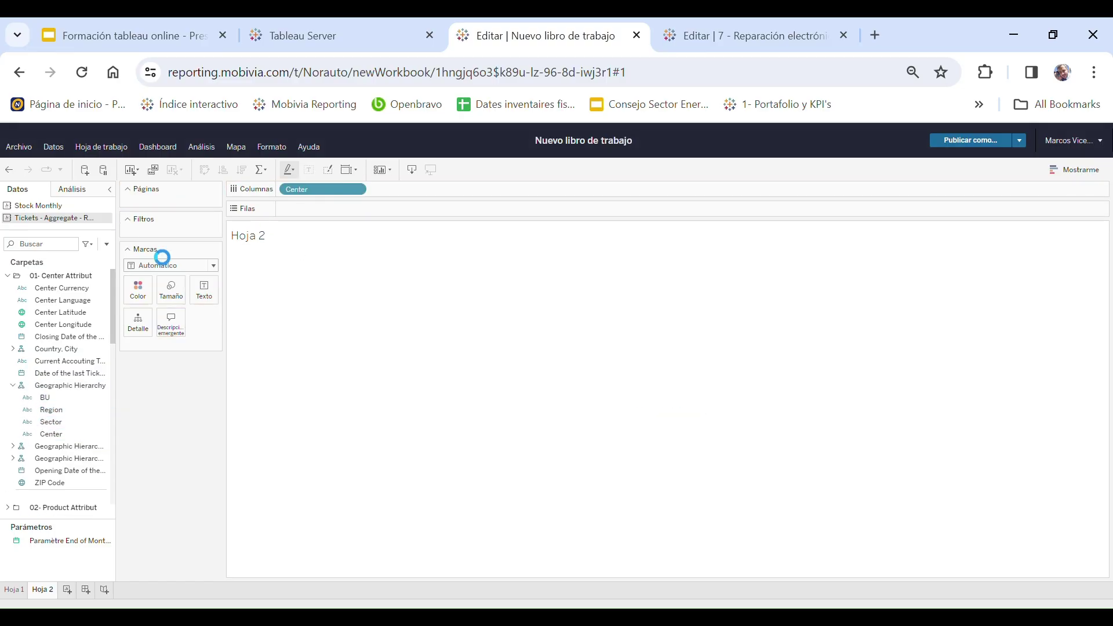
Place the Quantity measure from the 05- Quantity folder on the Rows shelf and display the suggested chart types
scroll(41, 371, down, 10)
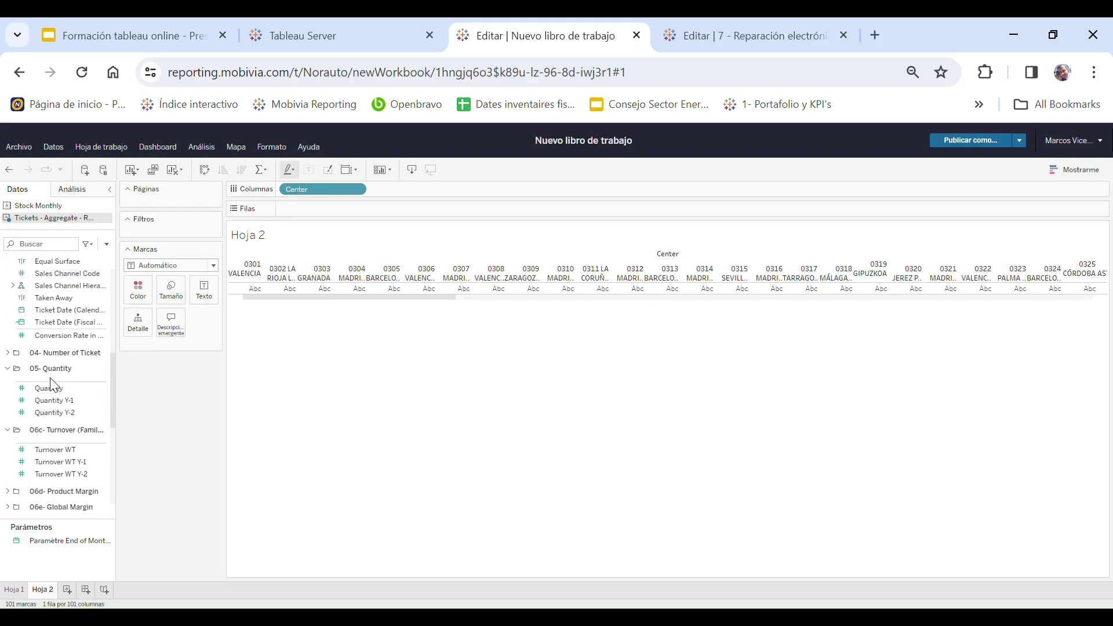
drag(54, 386, 334, 219)
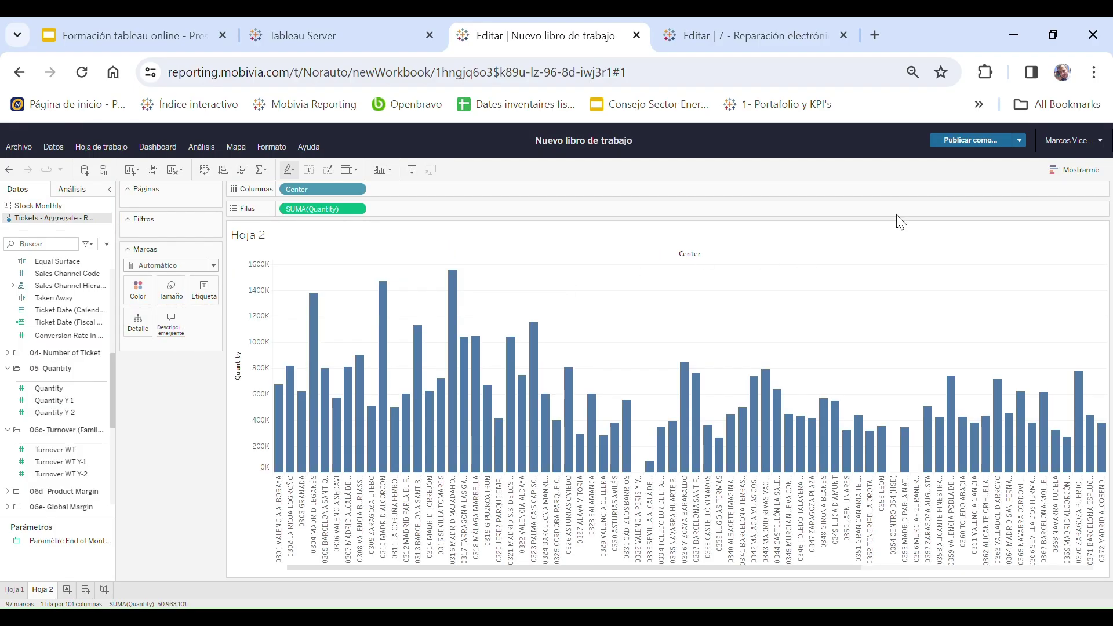
click(1080, 172)
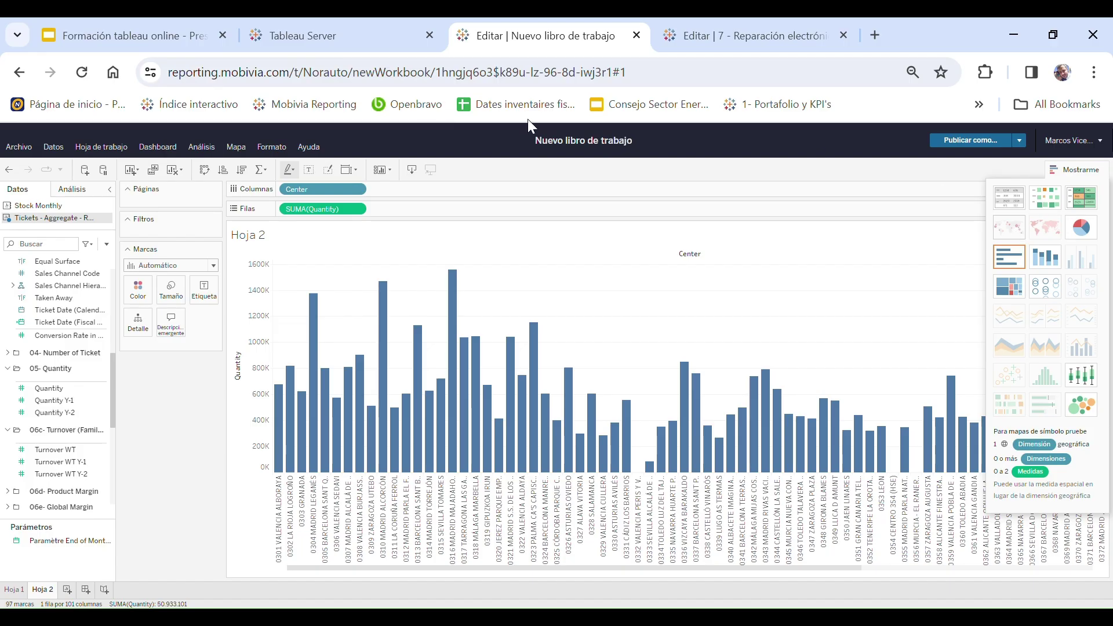
Replace Center with Center Latitude on the Columns shelf and Quantity with Center Longitude on the Rows shelf of Hoja 2
drag(304, 187, 37, 287)
click(51, 389)
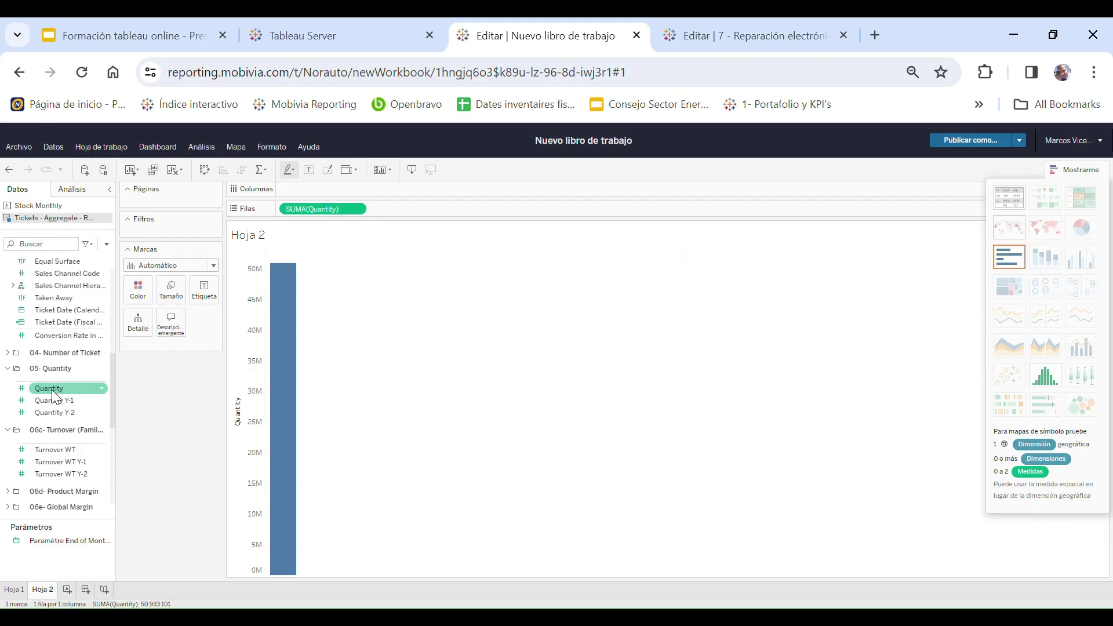
scroll(51, 390, down, 5)
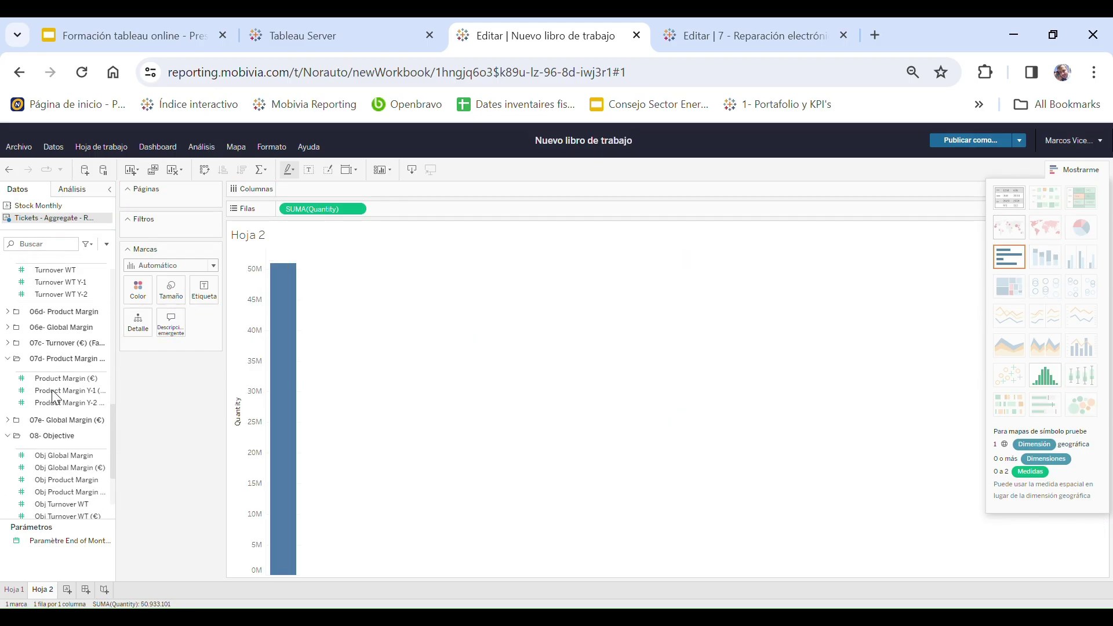
scroll(55, 396, down, 1)
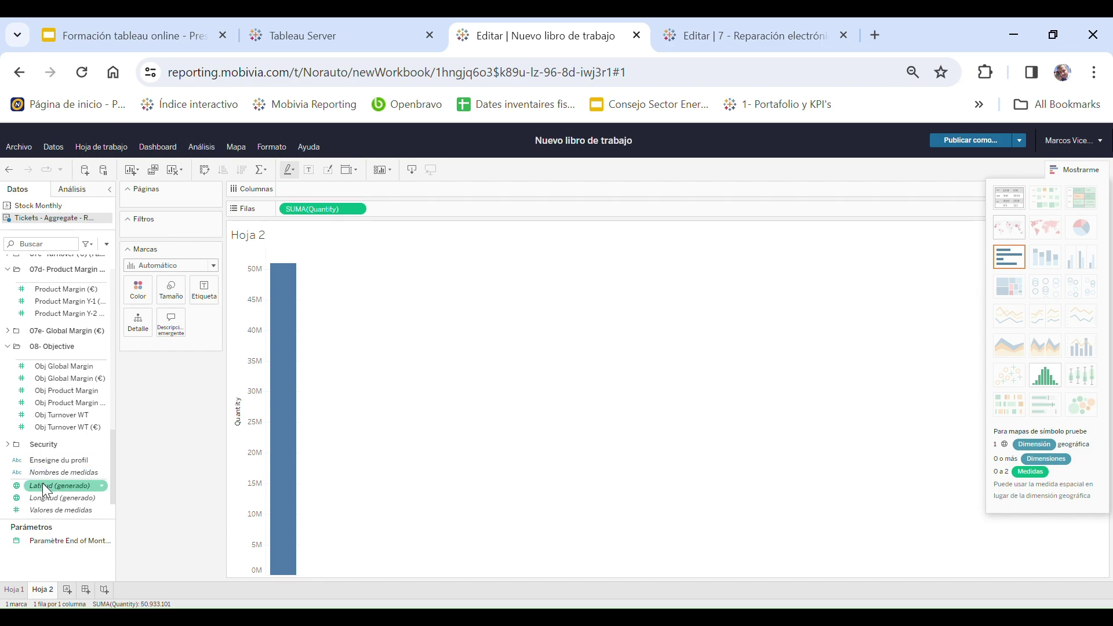
scroll(46, 404, up, 10)
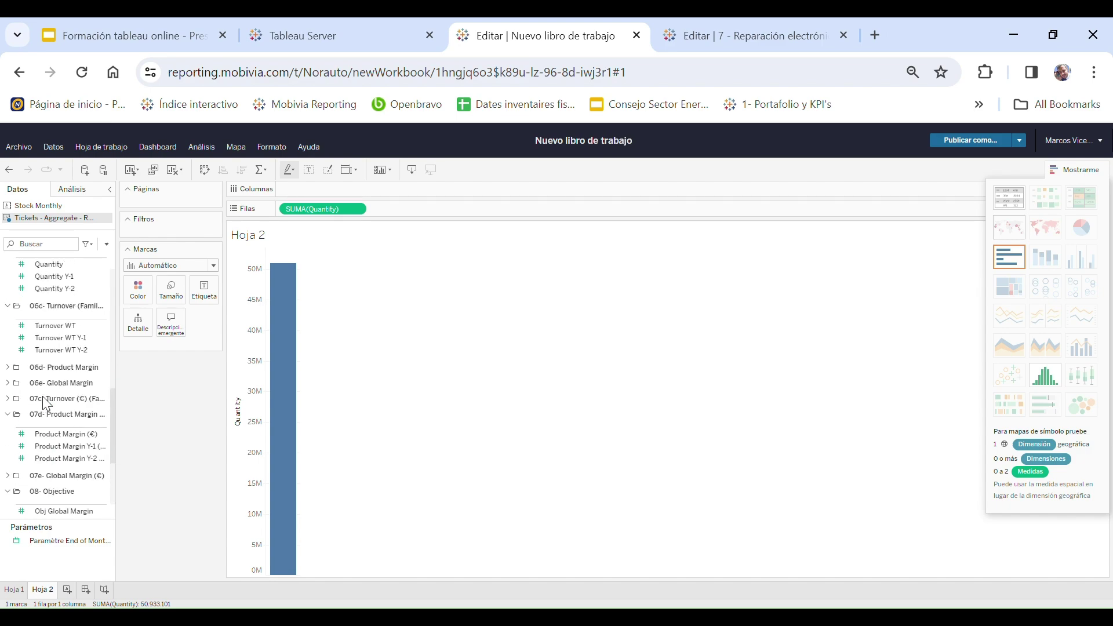
drag(68, 312, 351, 191)
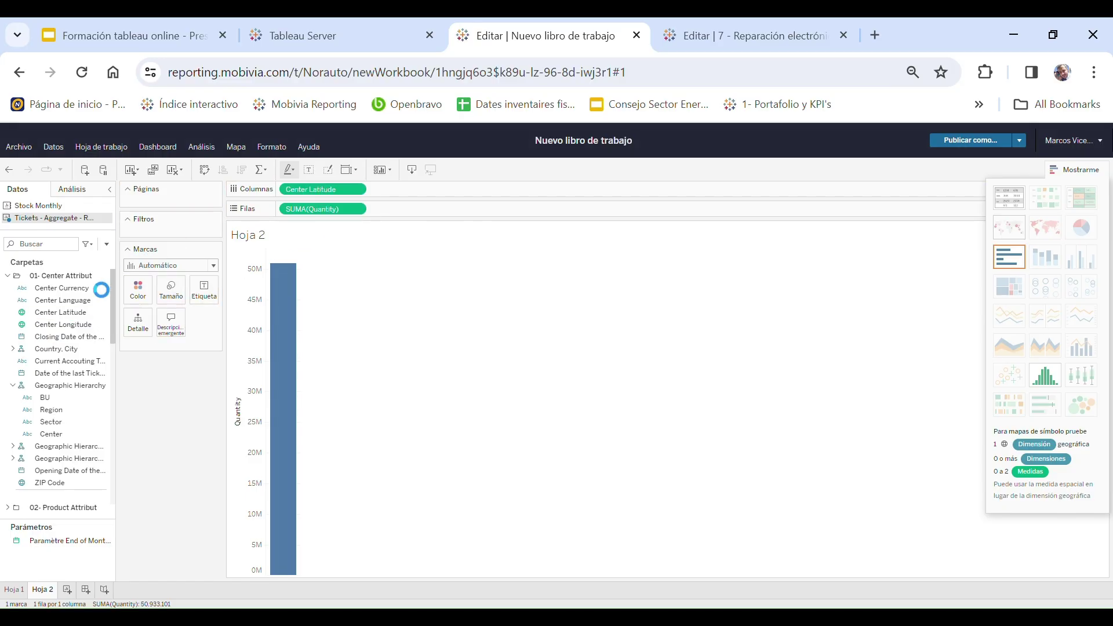
drag(61, 338, 342, 227)
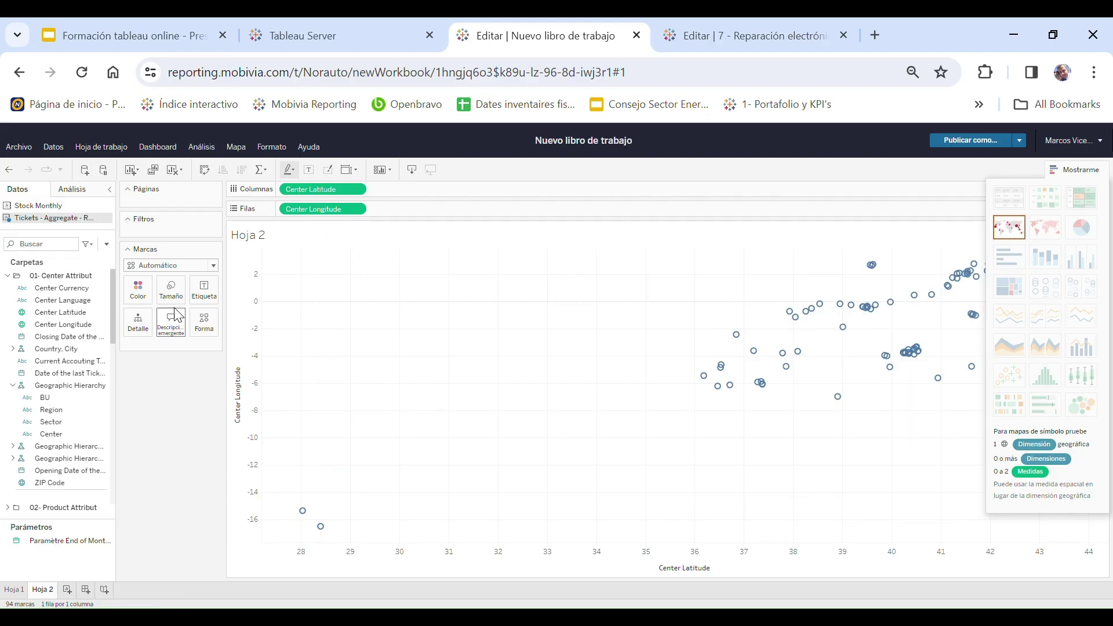
Add the Quantity measure as the mark label, convert the view to a symbol map and hide the chart type suggestions
scroll(67, 414, down, 10)
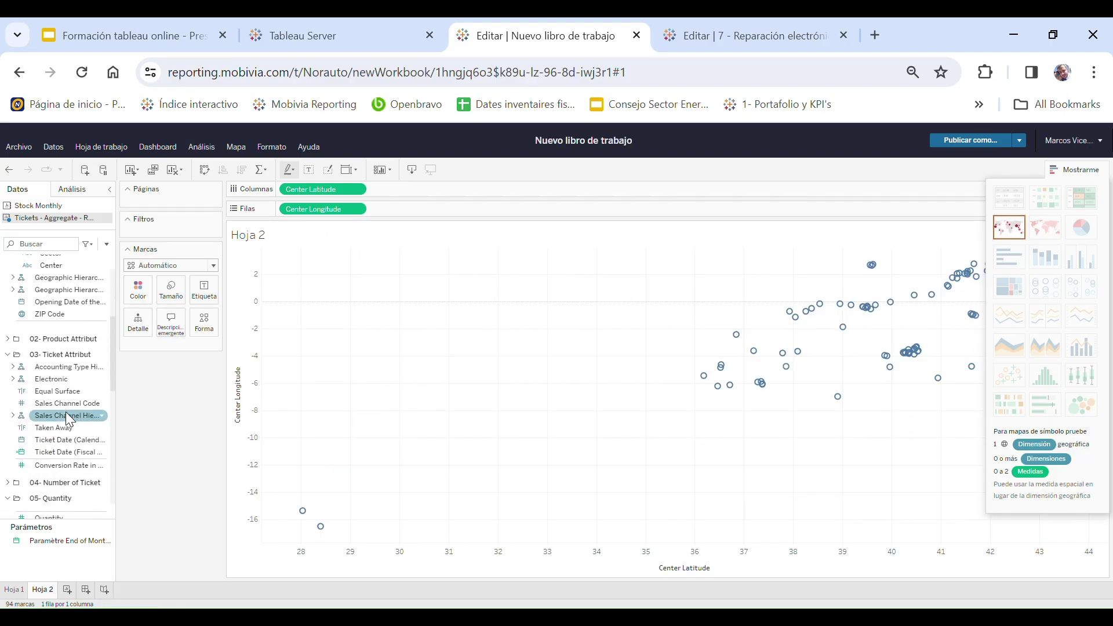
drag(52, 388, 216, 307)
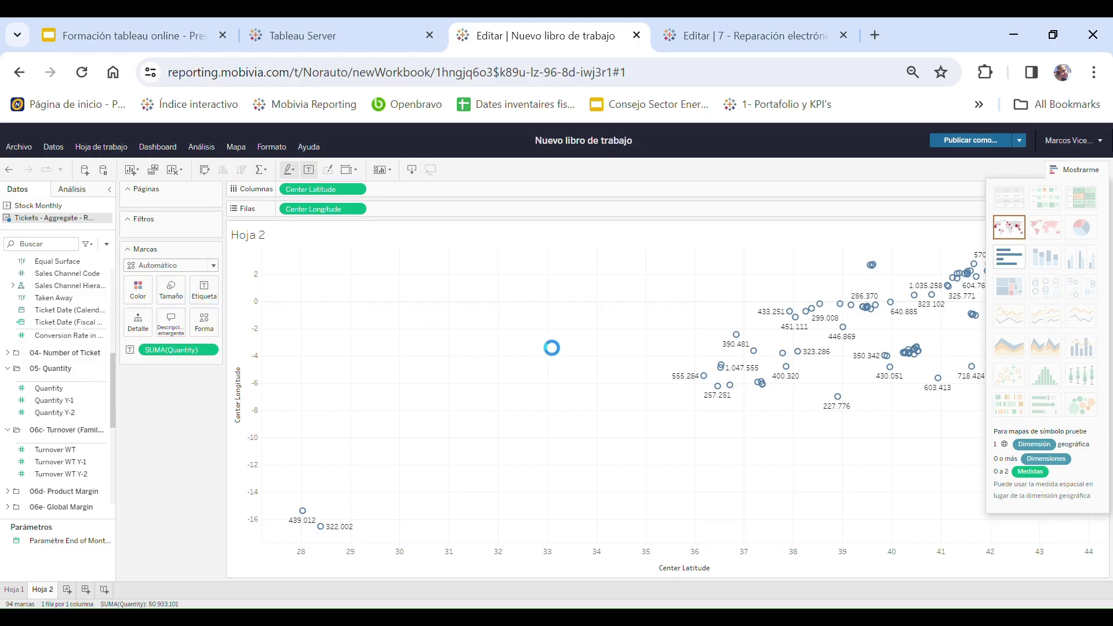
click(1019, 231)
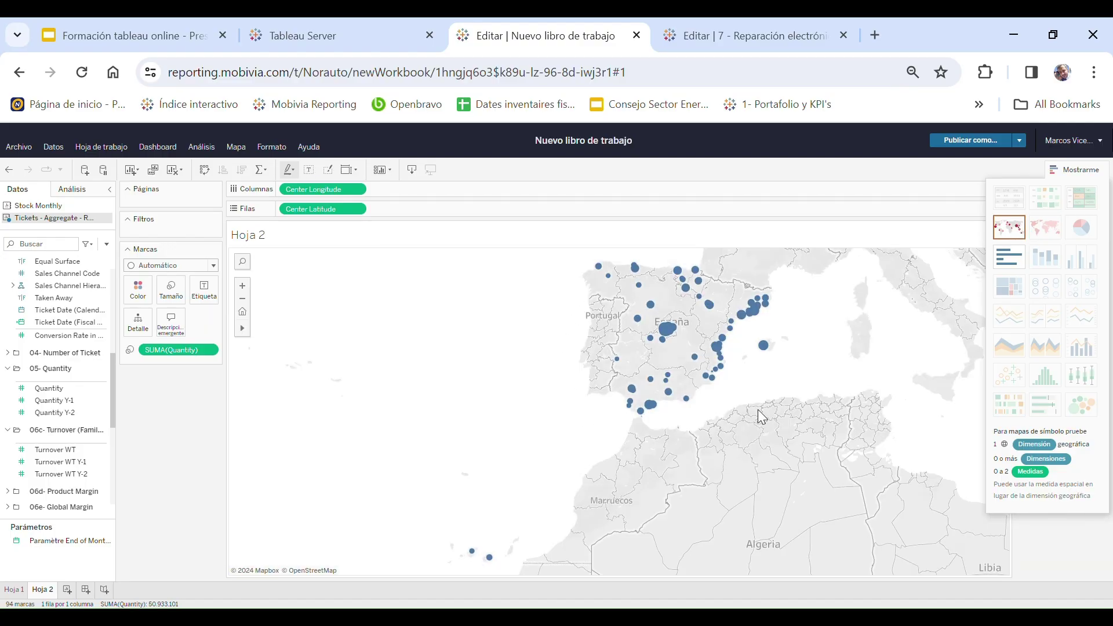
click(1093, 174)
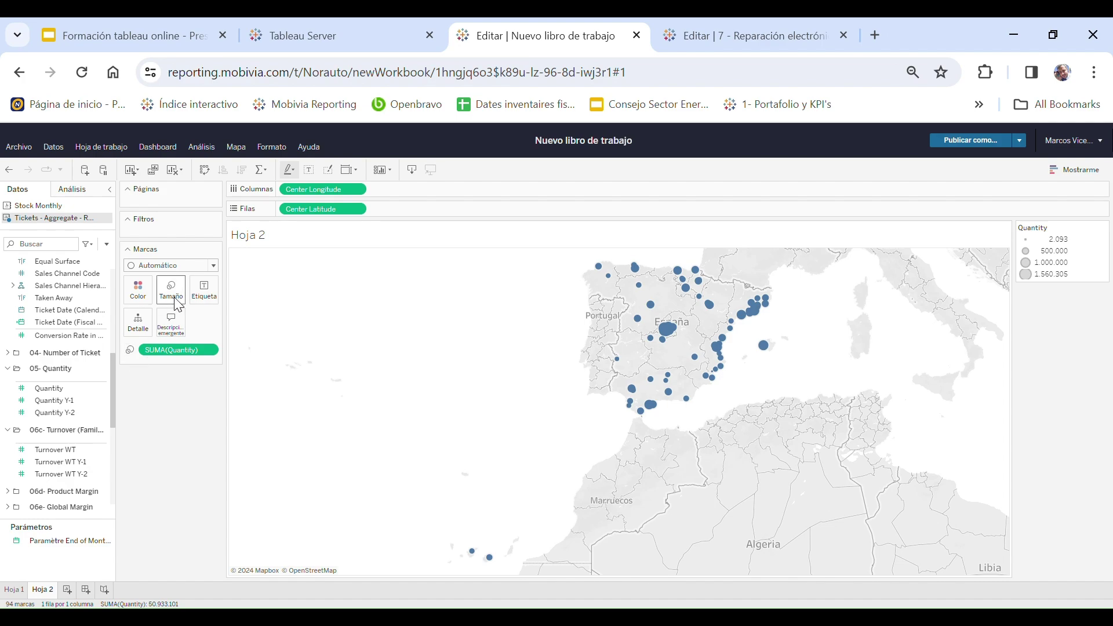
mouse_move(680, 336)
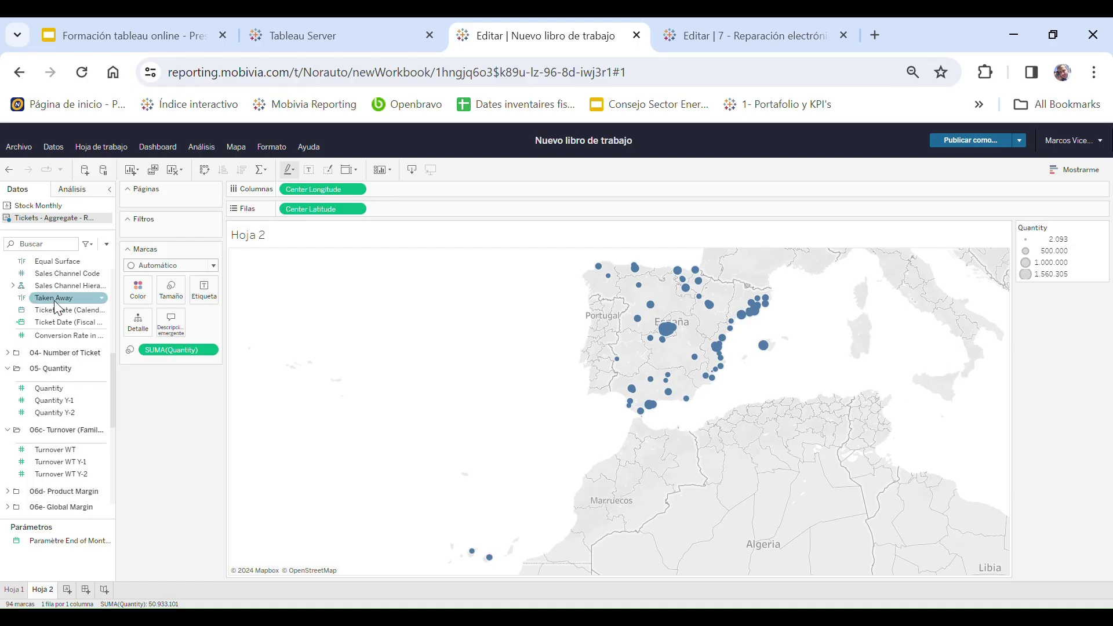
Place the Center dimension from Geographic Hierarchy on the Páginas shelf to split the map by center
scroll(57, 307, up, 4)
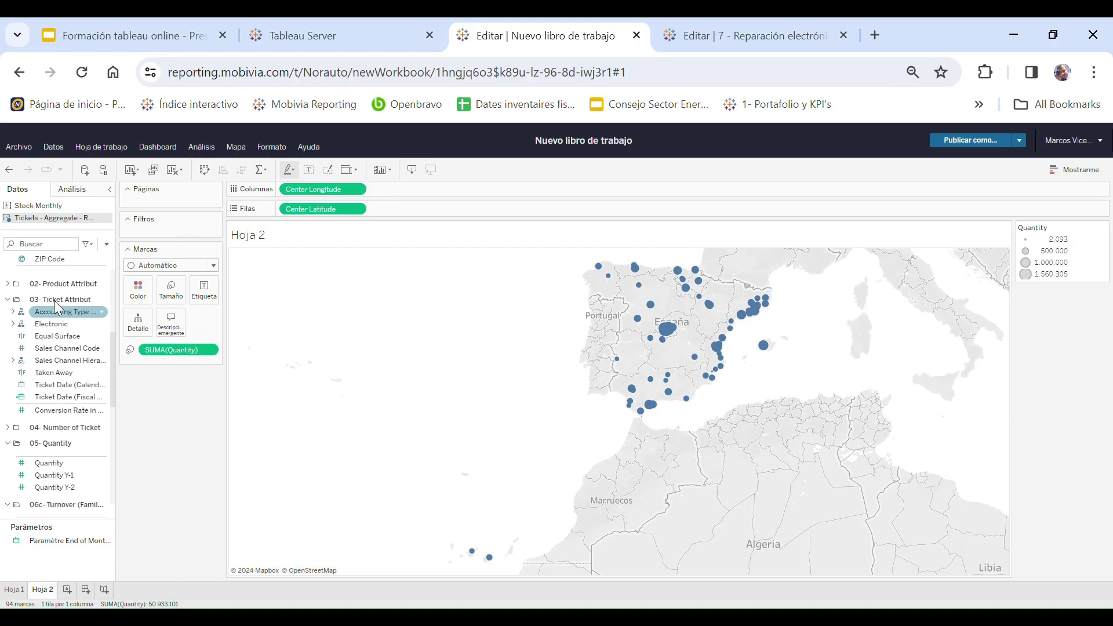
scroll(56, 307, up, 7)
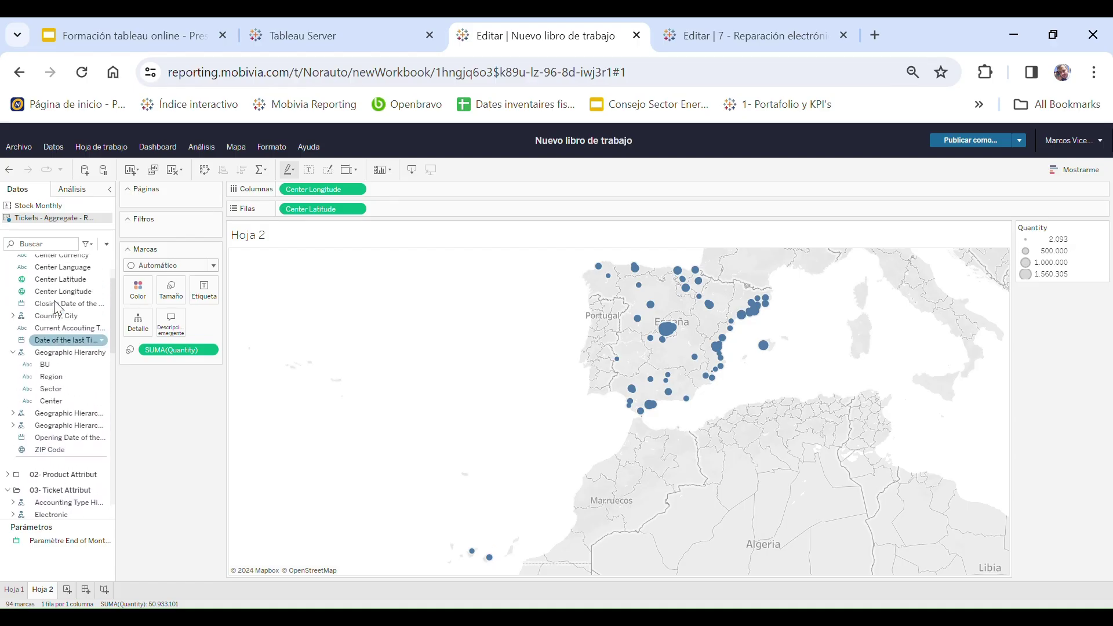
click(59, 400)
drag(59, 403, 174, 204)
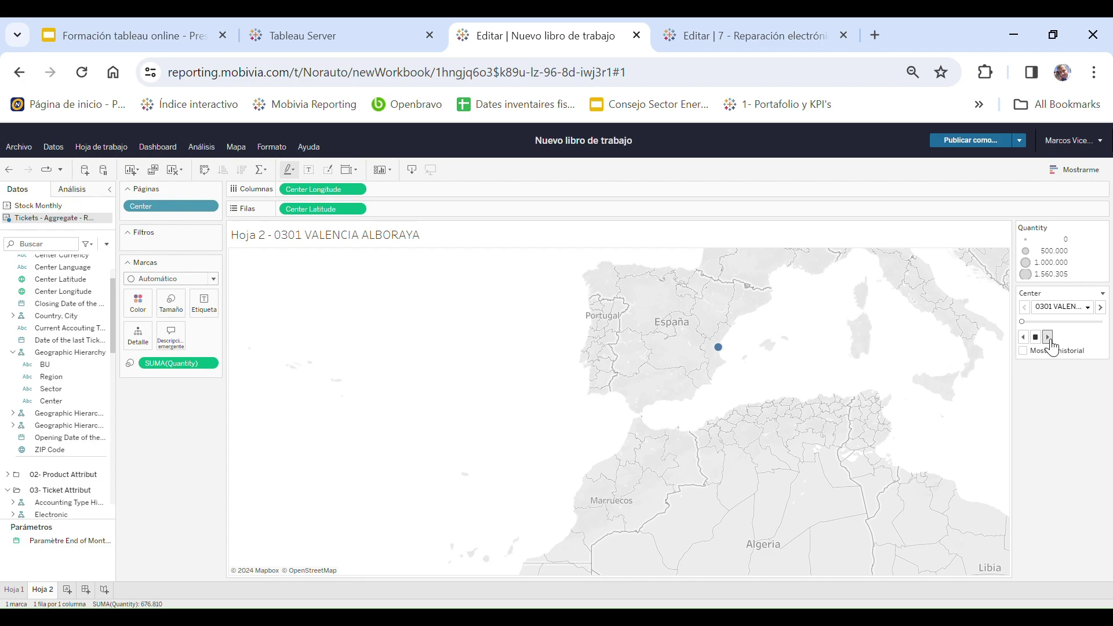
Label the map marks with Quantity as well as sizing them by it, and play the Center pages forward before stopping
mouse_move(725, 353)
drag(176, 366, 212, 312)
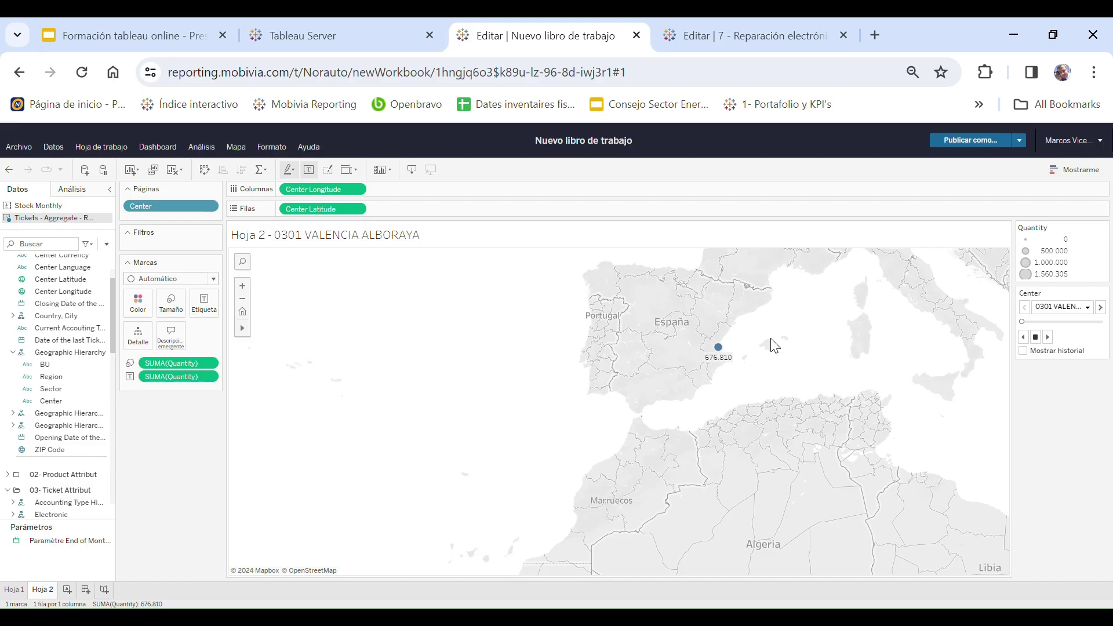
click(1051, 337)
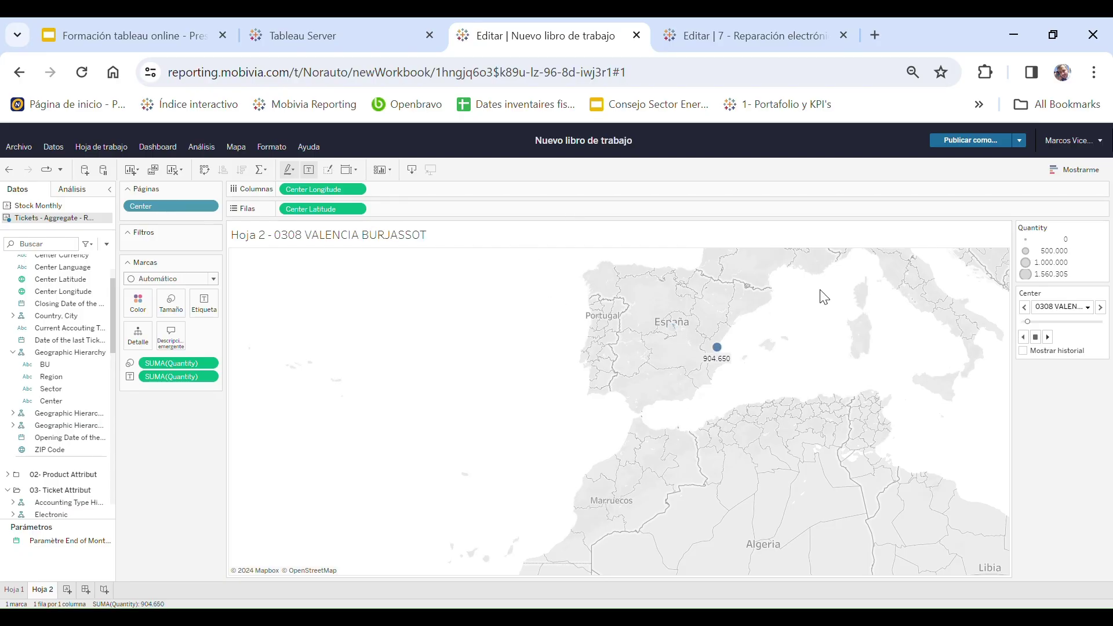
click(1037, 338)
Switch to the Google Slides deck and review the slides on the Filtros shelf, the Marcas card and workbook zone 4
click(147, 36)
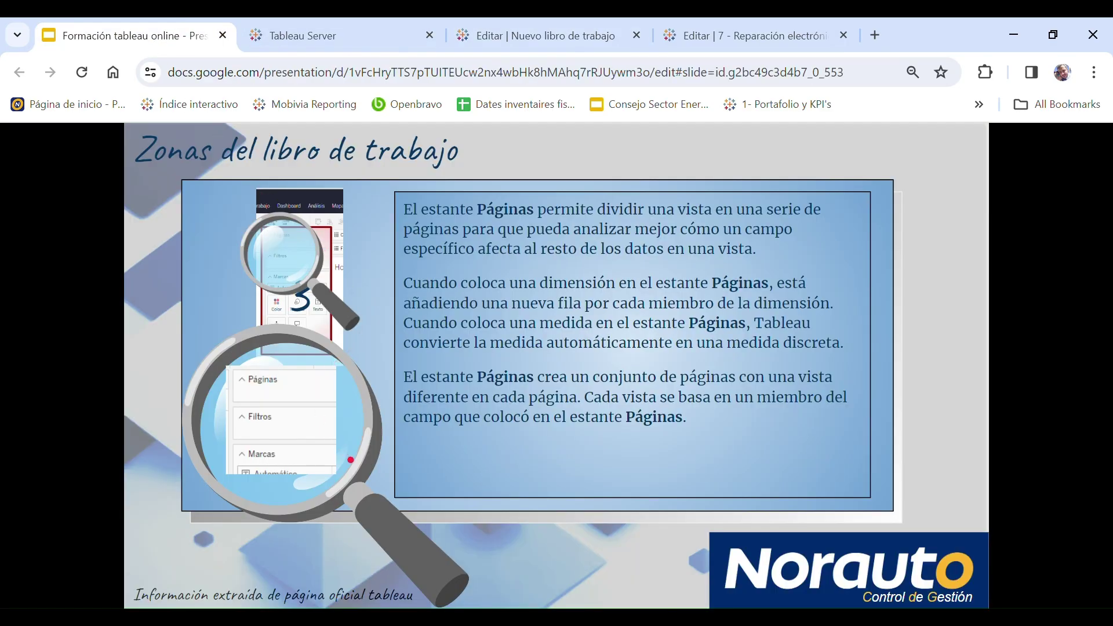
key(Right)
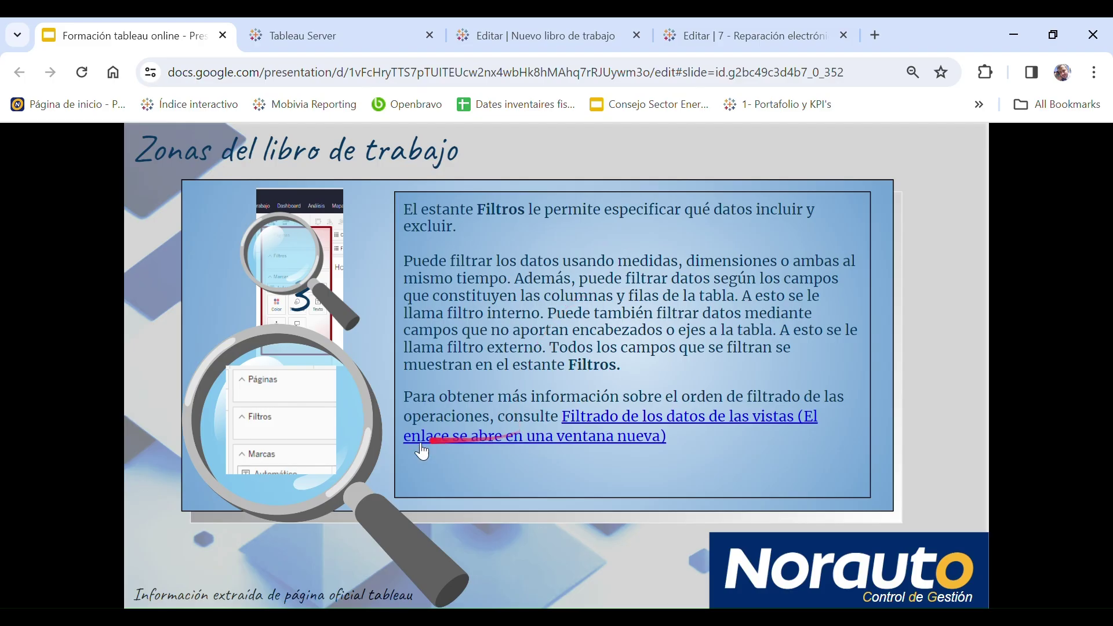
key(Right)
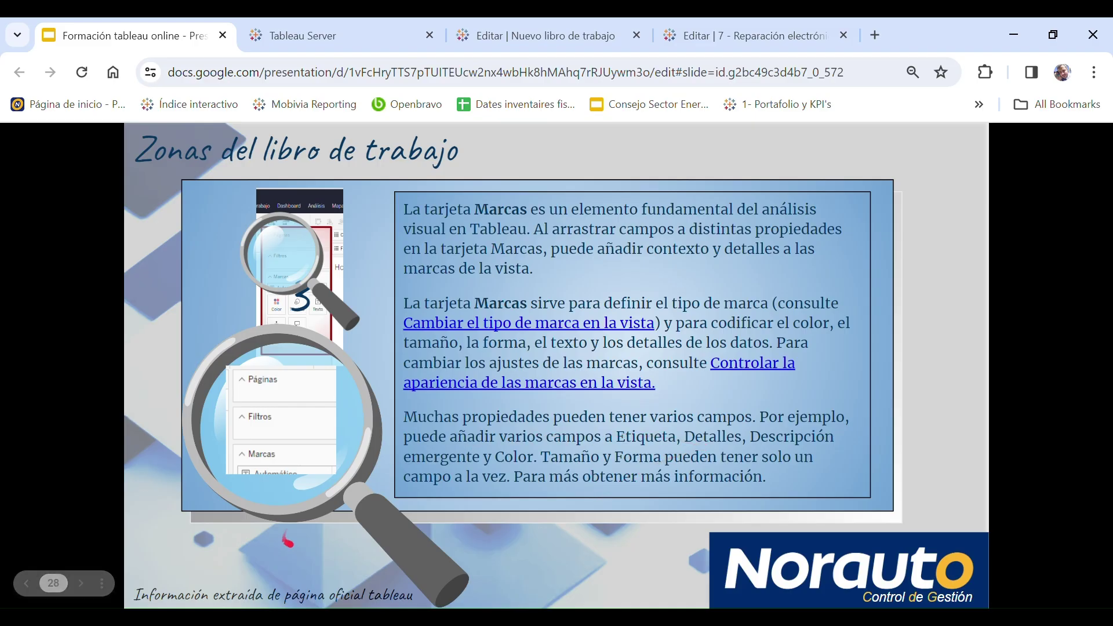
click(296, 548)
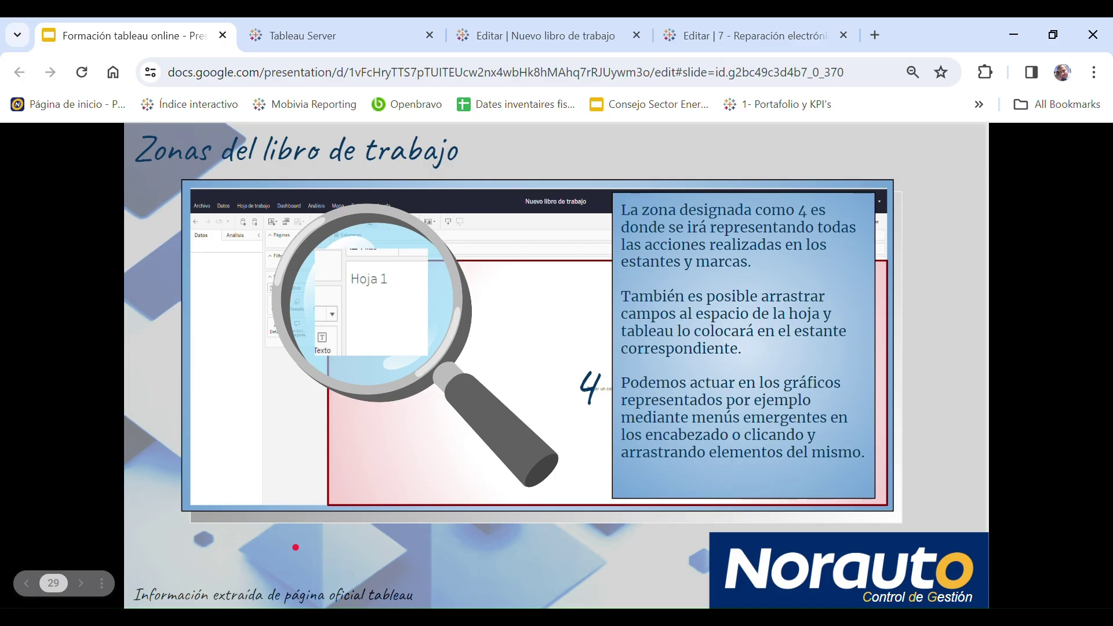